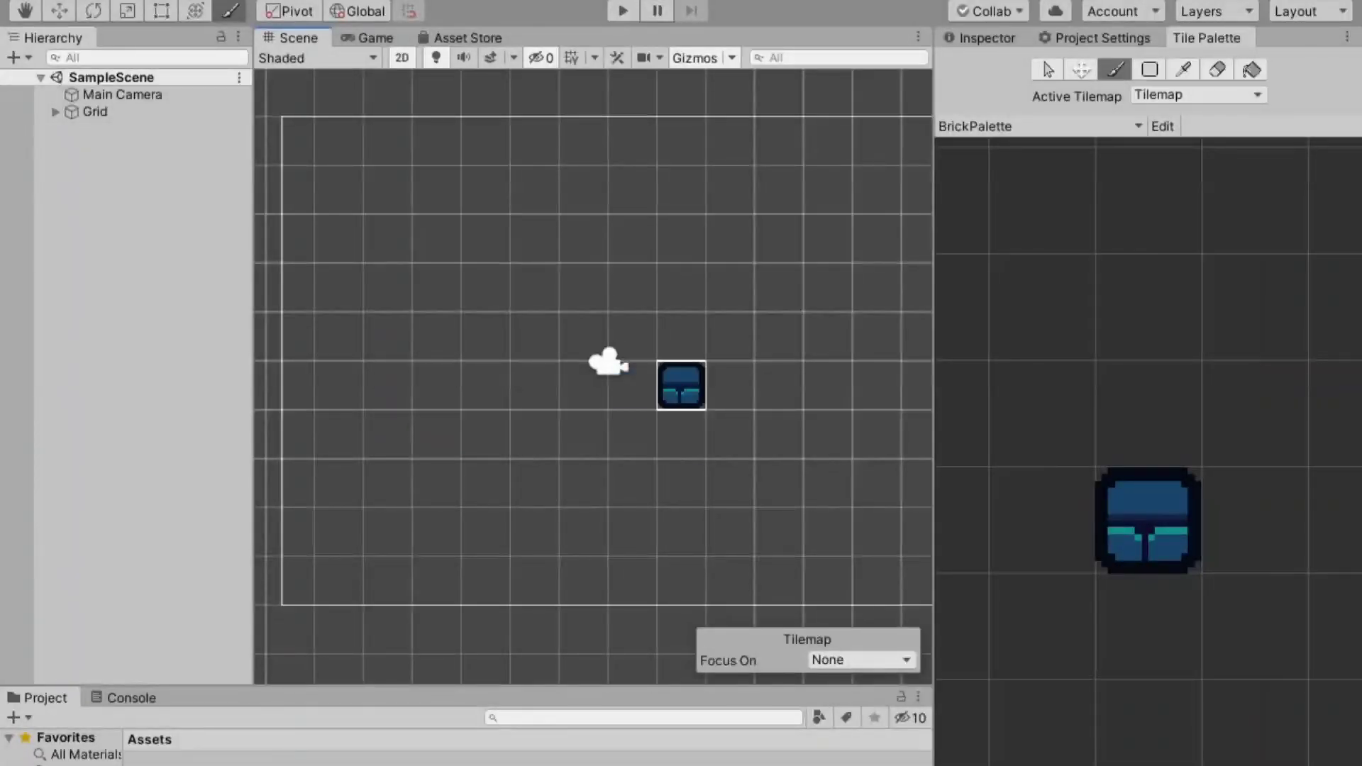
# - Paint a test cluster of auto-connecting brick tiles in the scene, three tiles wide with a row extending from its upper edge
pyautogui.moveTo(633, 430)
pyautogui.mouseDown(button='middle')
pyautogui.moveTo(654, 423)
pyautogui.moveTo(658, 437)
pyautogui.mouseUp(button='middle')
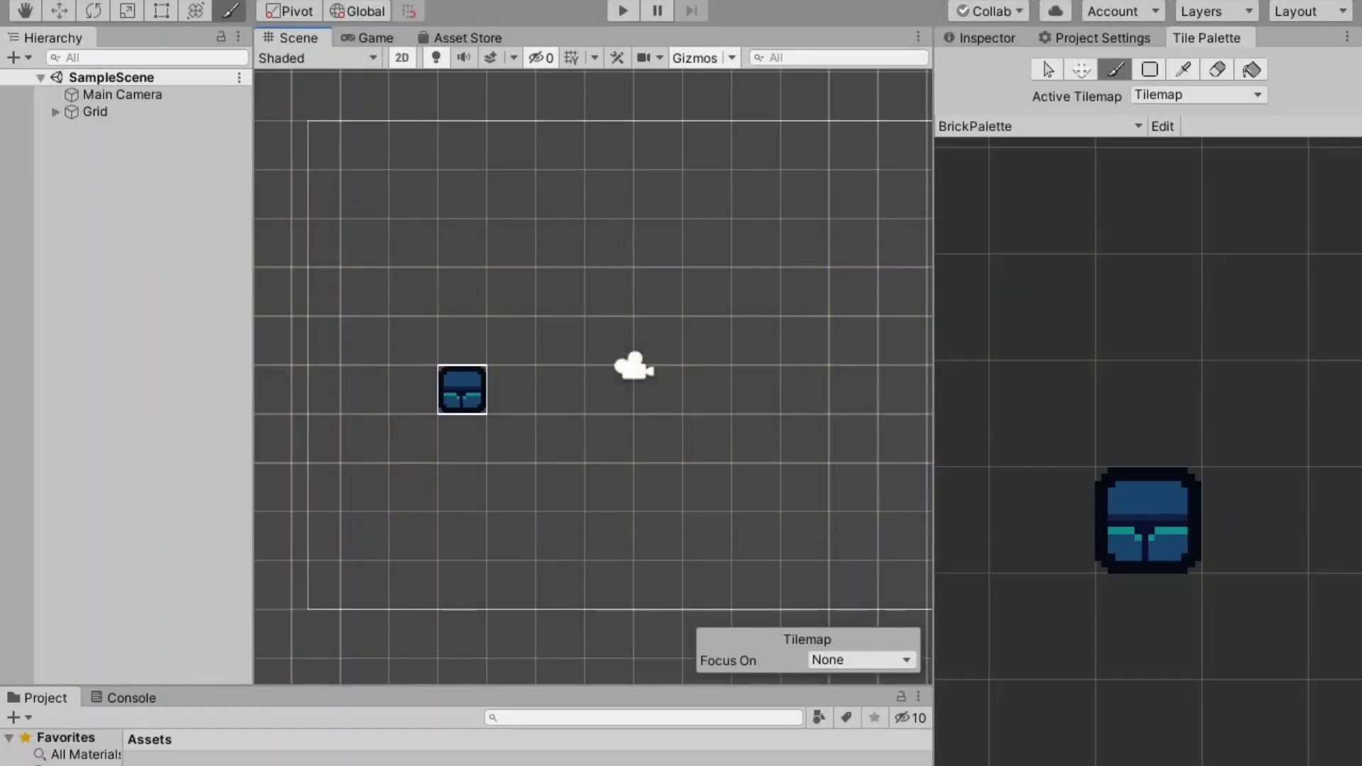
pyautogui.moveTo(462, 291); pyautogui.dragTo(511, 291)
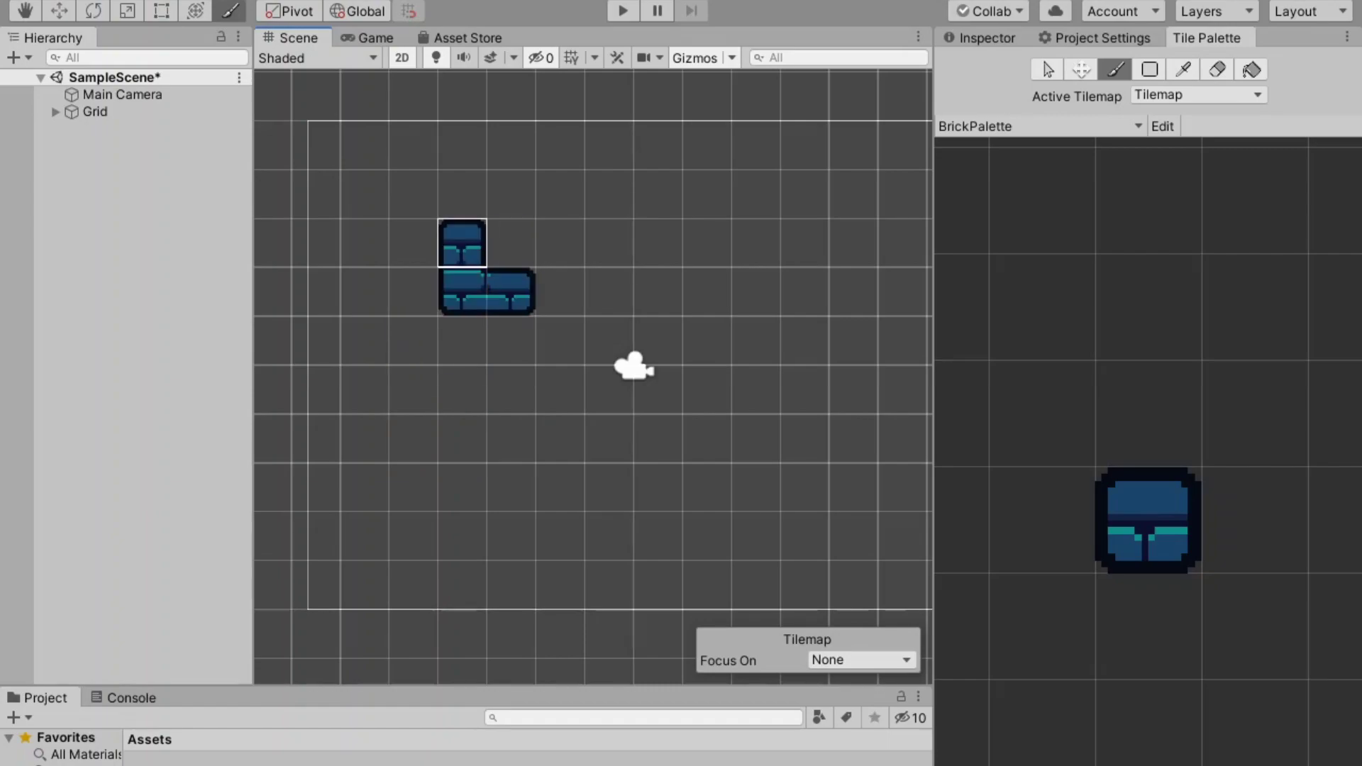
pyautogui.moveTo(462, 243)
pyautogui.mouseDown()
pyautogui.moveTo(511, 242)
pyautogui.moveTo(511, 194)
pyautogui.mouseUp()
pyautogui.moveTo(560, 242); pyautogui.dragTo(560, 291)
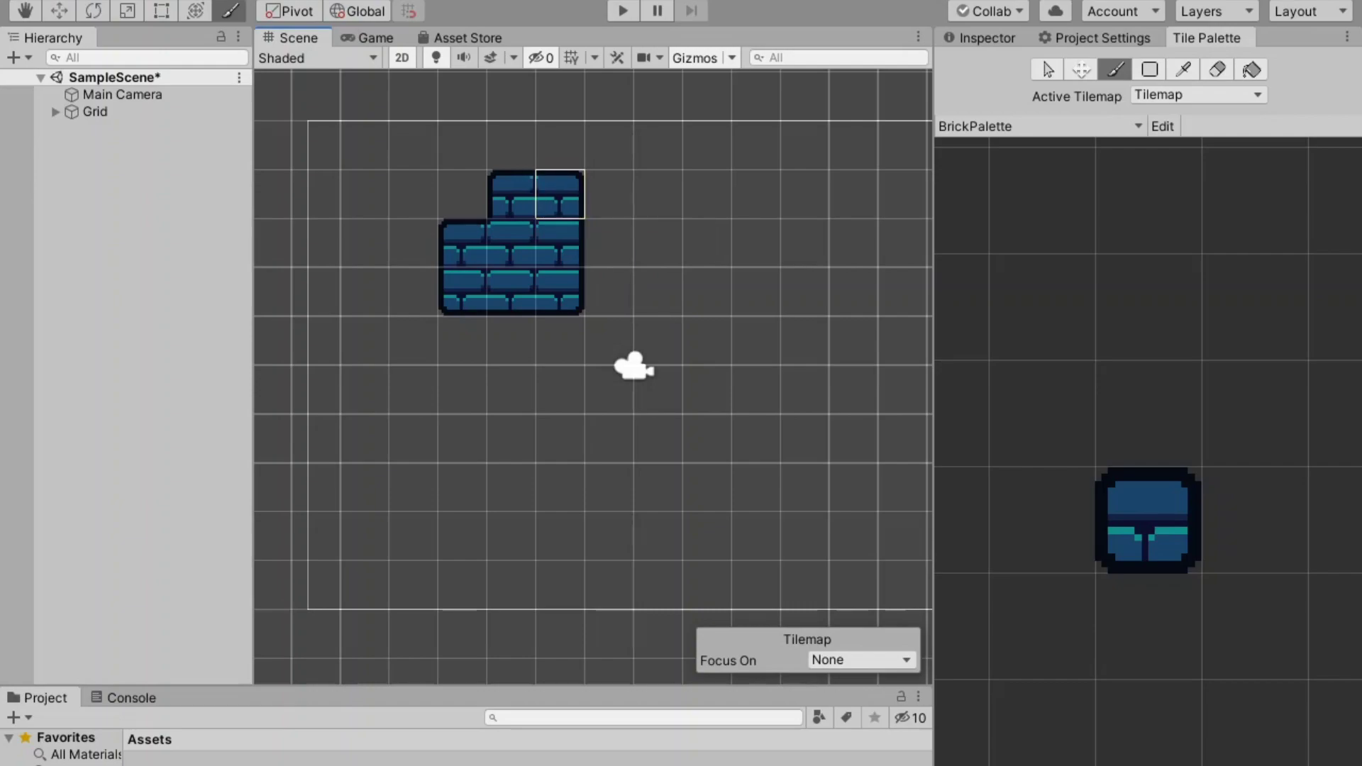
pyautogui.click(560, 194)
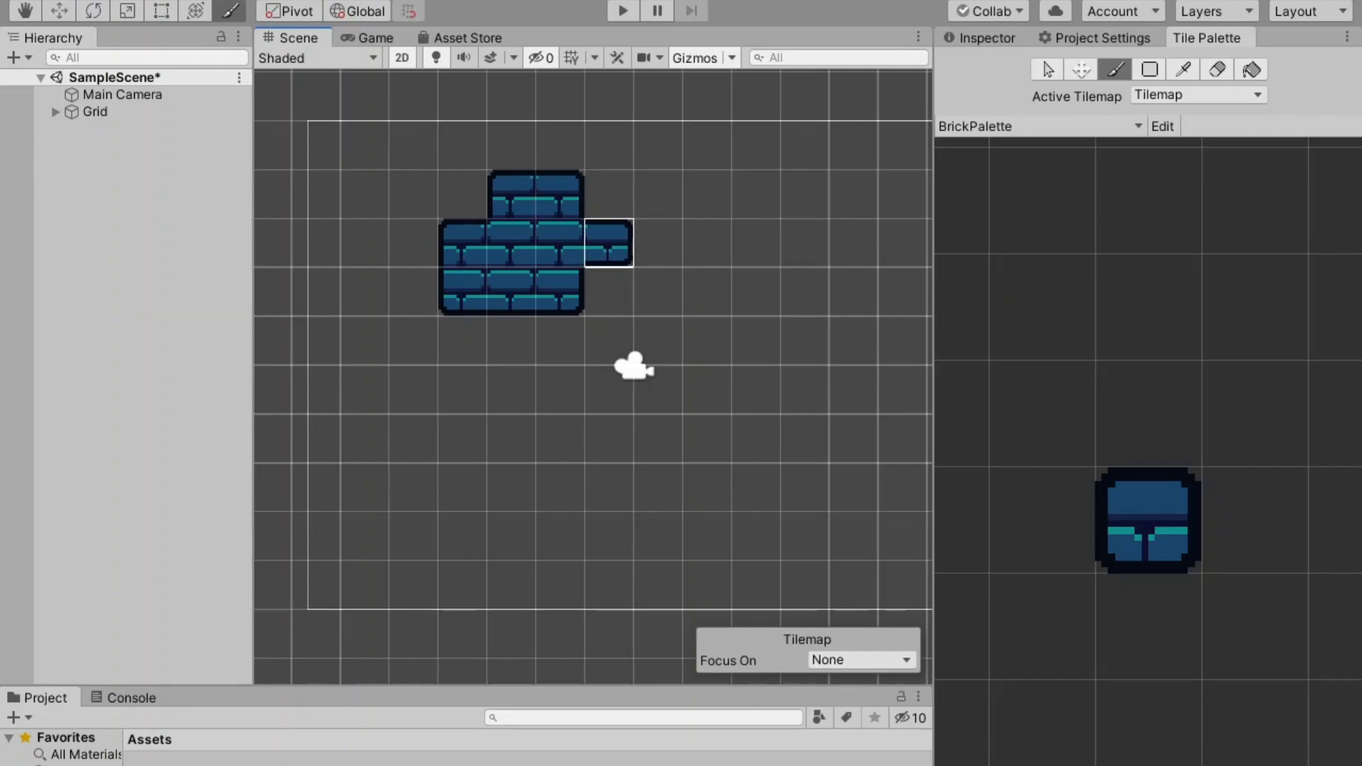
pyautogui.click(609, 194)
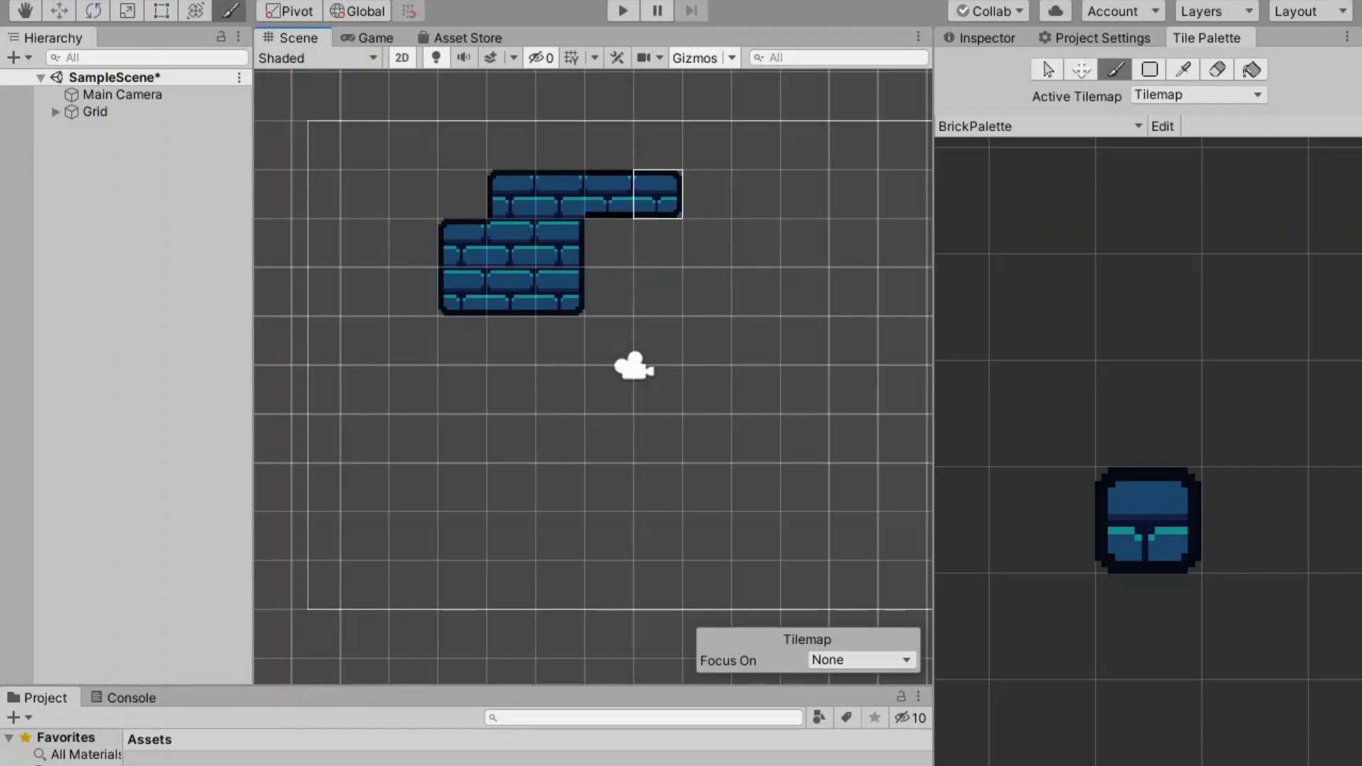
pyautogui.click(658, 193)
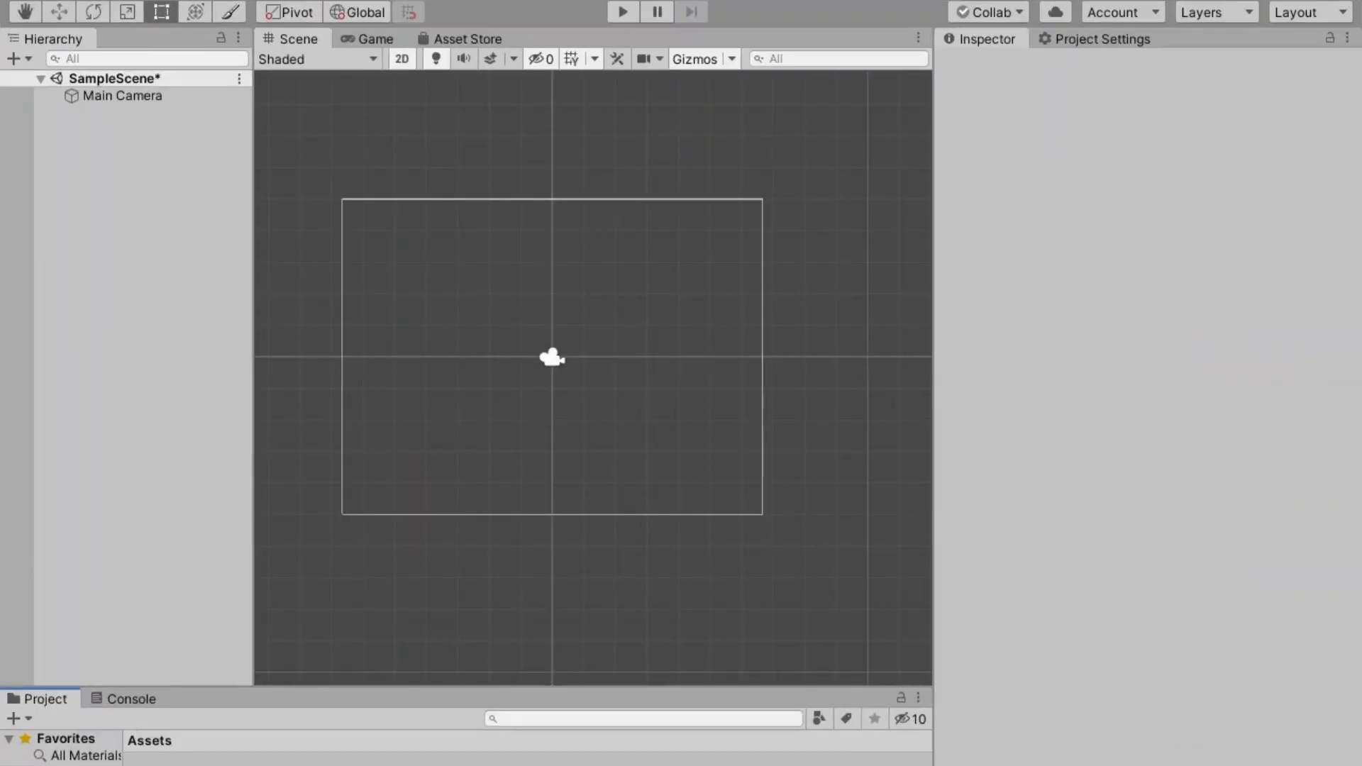
# - Import the TutorialTilemap PNG from the Downloads folder into the project's Assets folder
pyautogui.moveTo(569, 449); pyautogui.dragTo(625, 494, button='middle')
pyautogui.scroll(1, 621, 454)
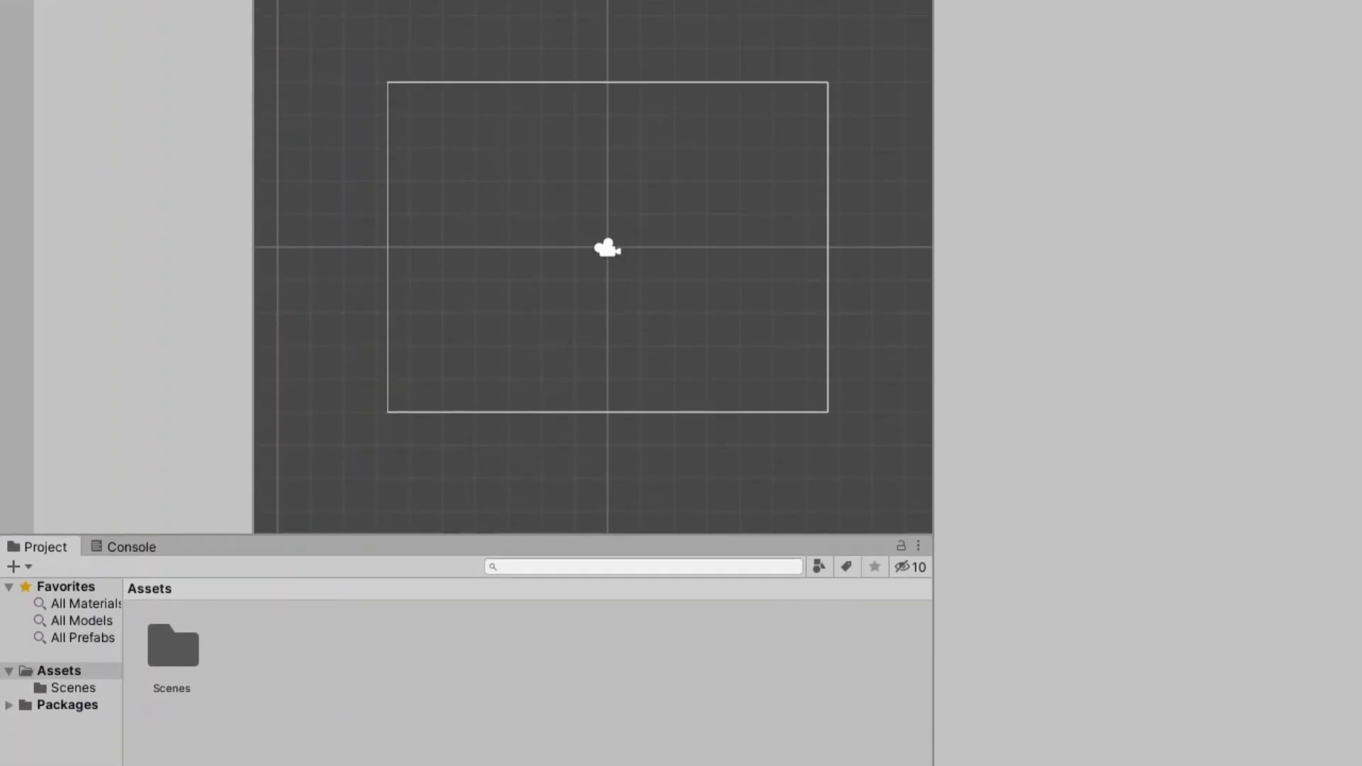
pyautogui.moveTo(183, 763)
pyautogui.click(183, 670)
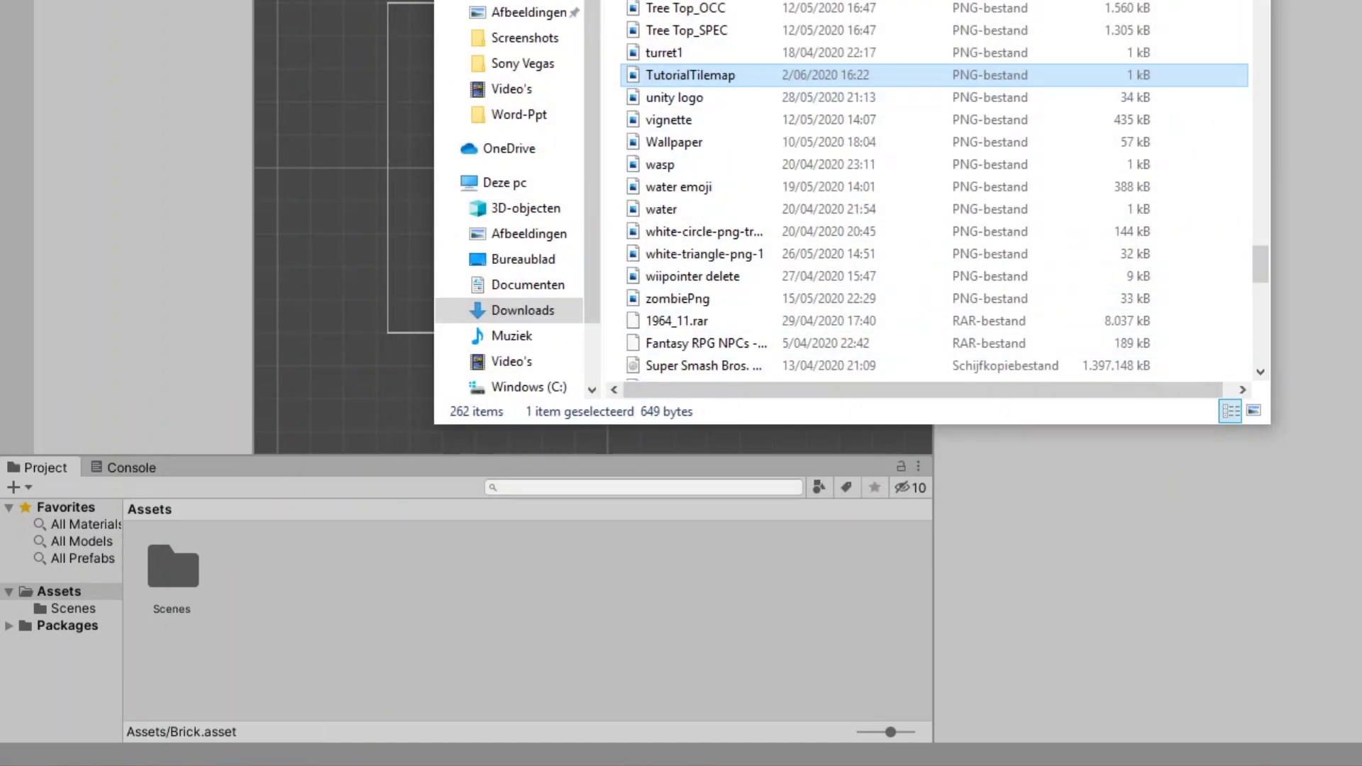
pyautogui.moveTo(722, 75); pyautogui.dragTo(319, 589)
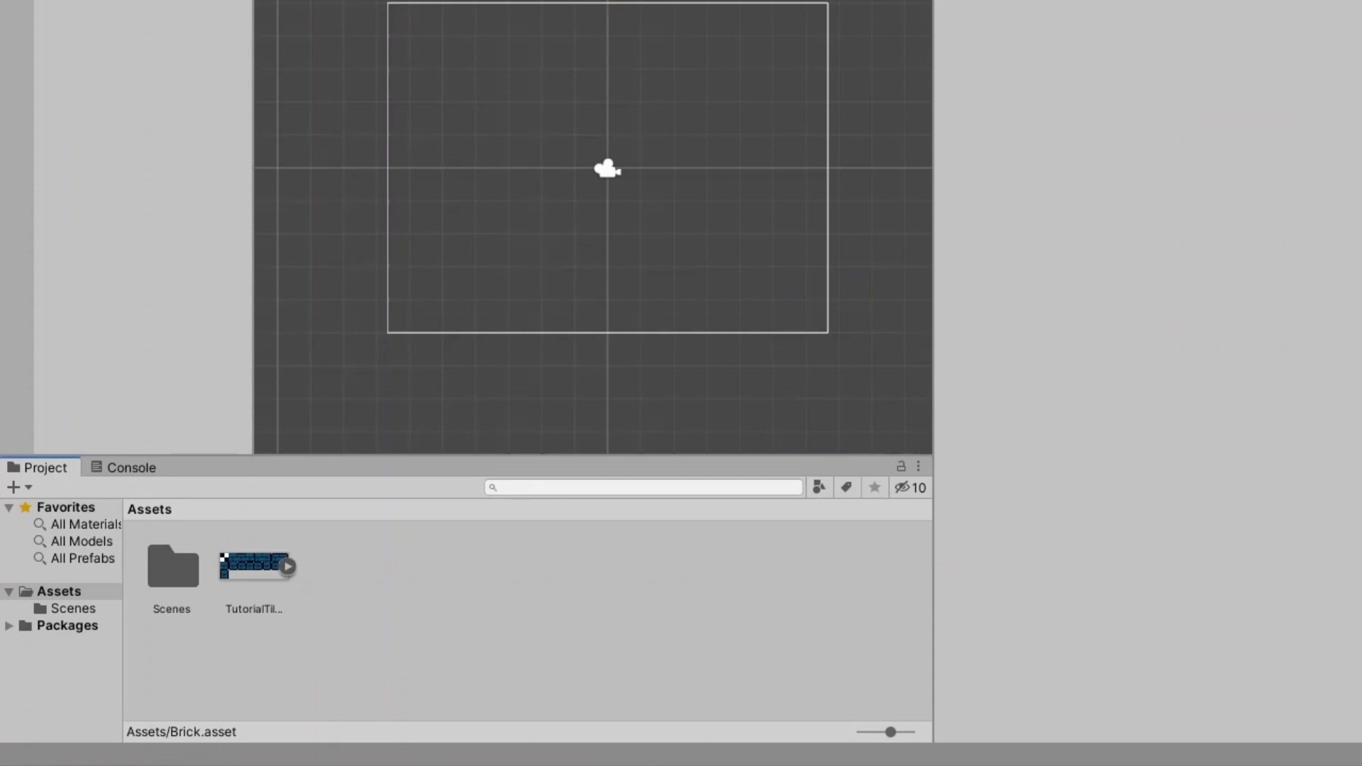
# - Configure TutorialTilemap's import settings with 16 pixels per unit, Point (no filter), no compression and Sprite Mode Multiple
pyautogui.click(254, 568)
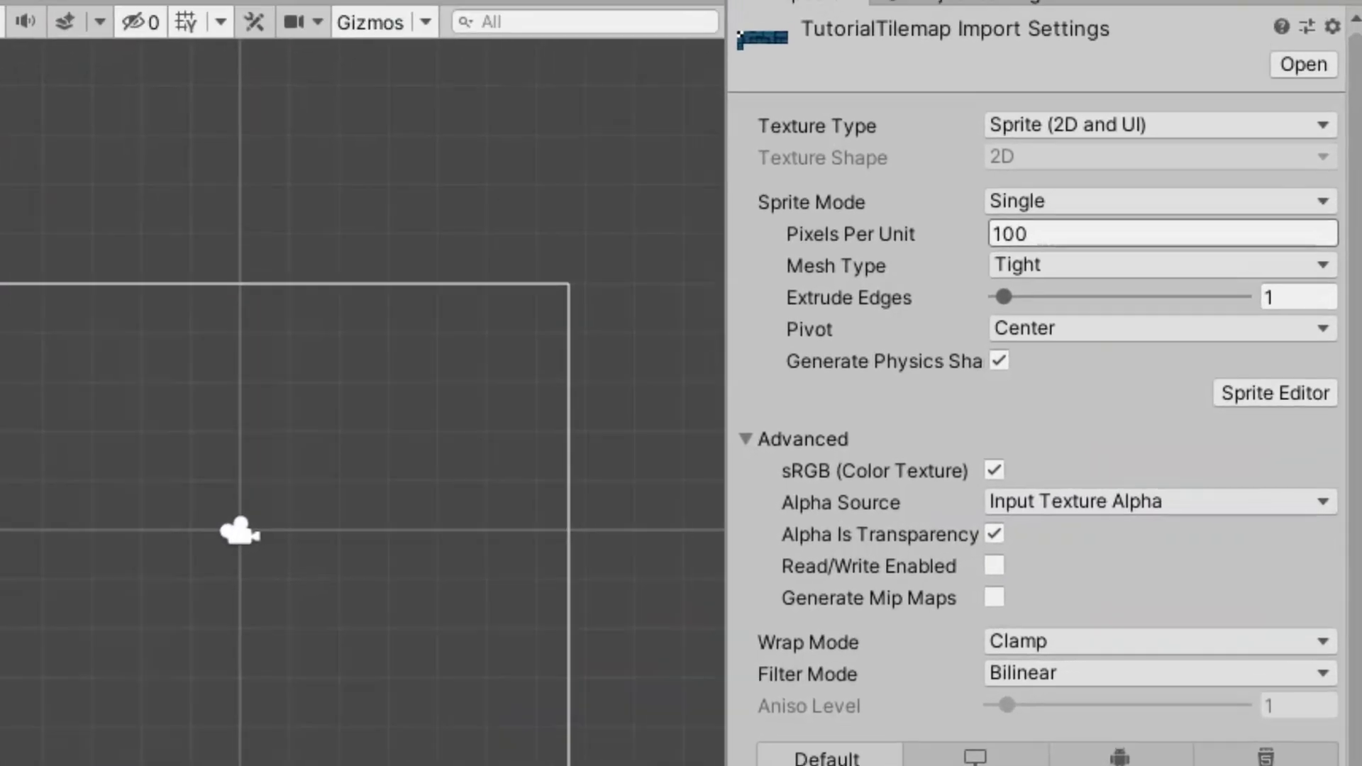
pyautogui.write('16')
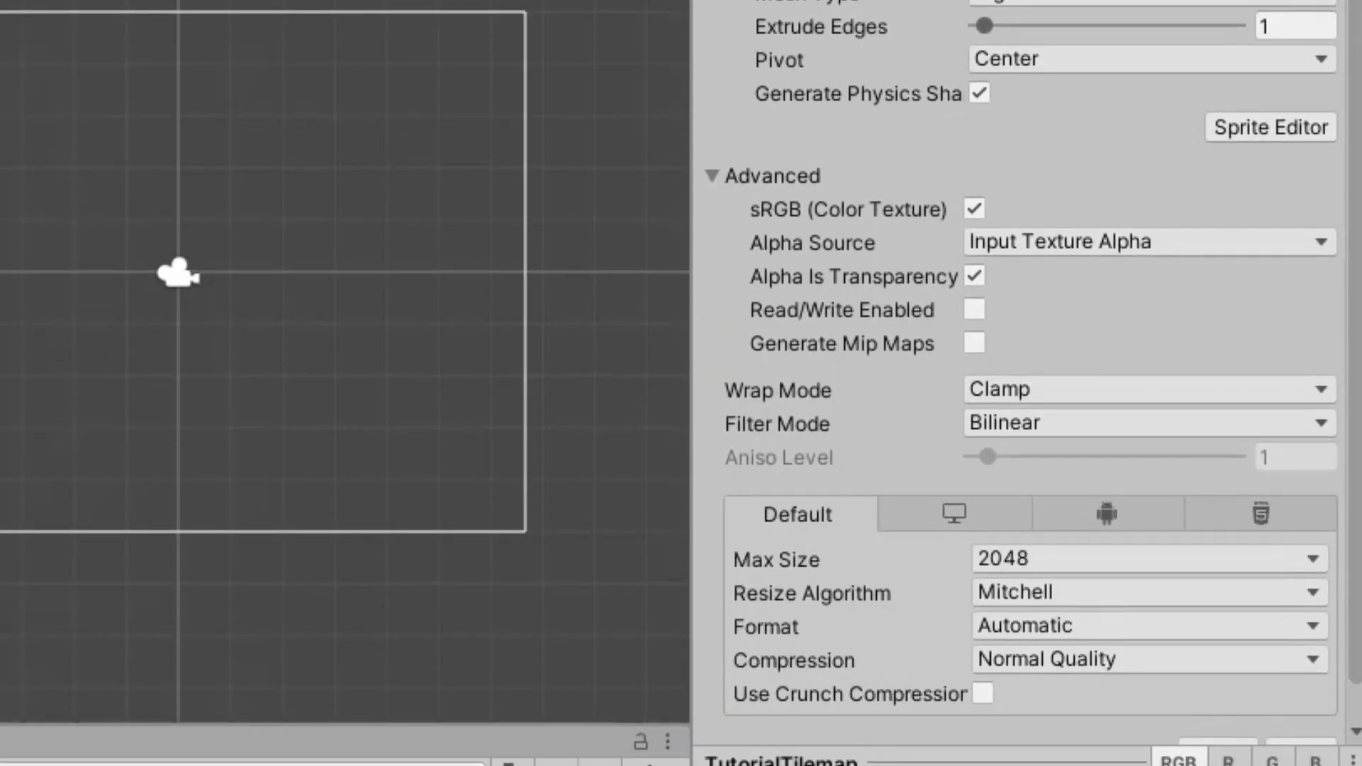
pyautogui.click(1149, 423)
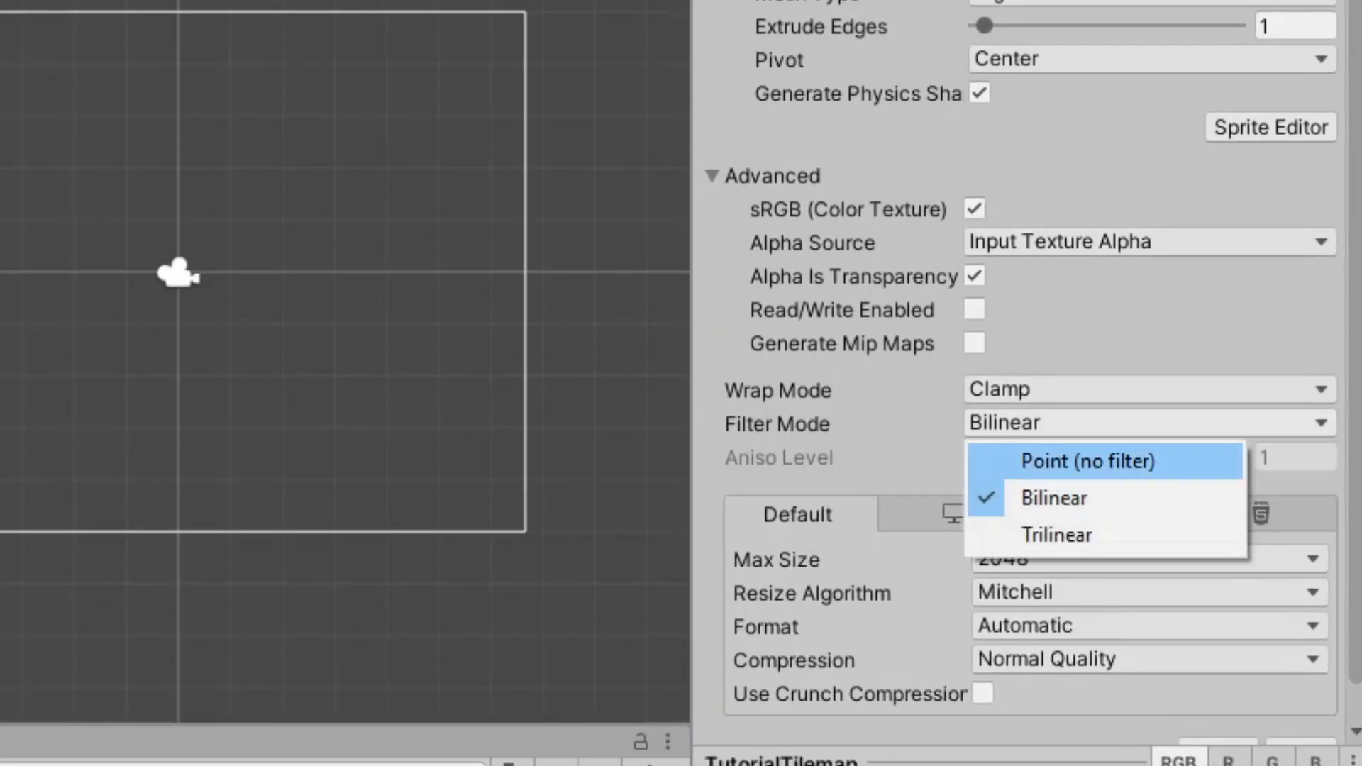
pyautogui.click(1088, 461)
pyautogui.click(1149, 659)
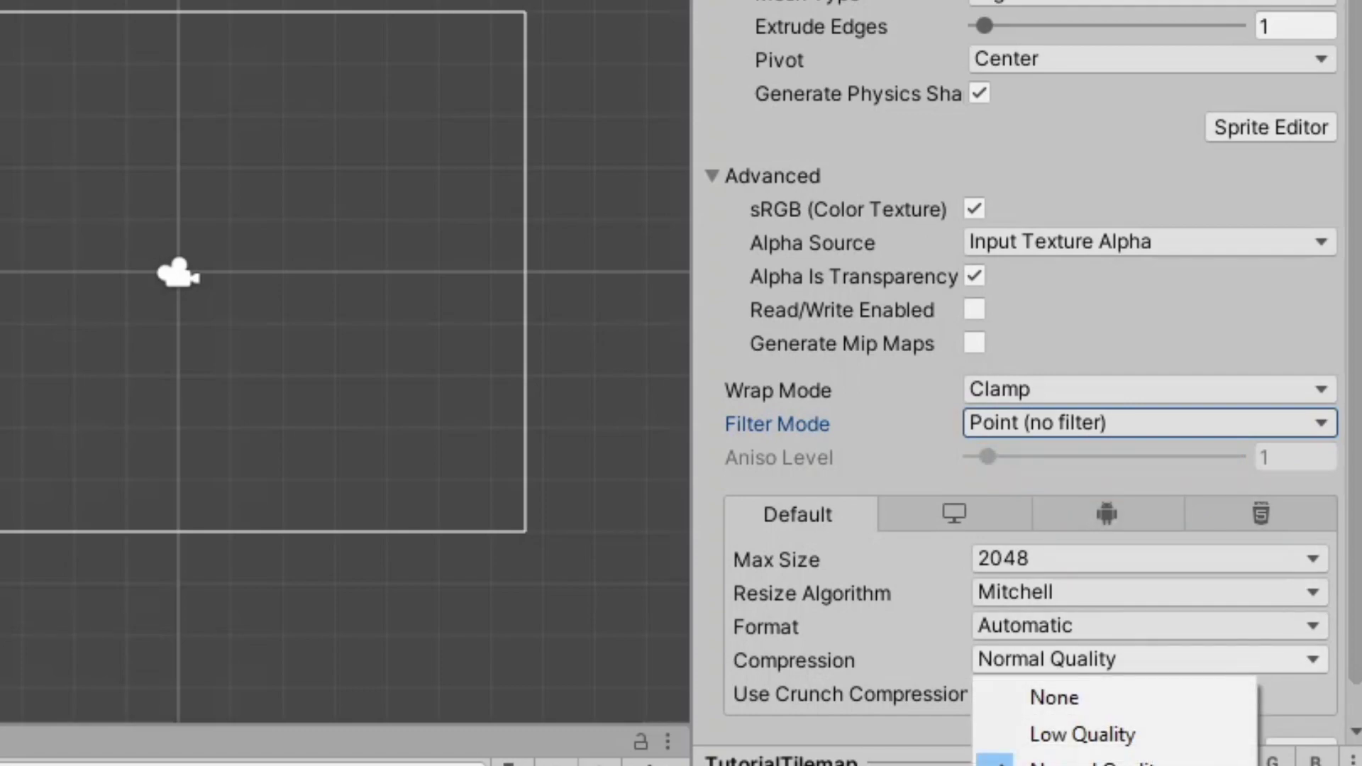
pyautogui.click(1115, 698)
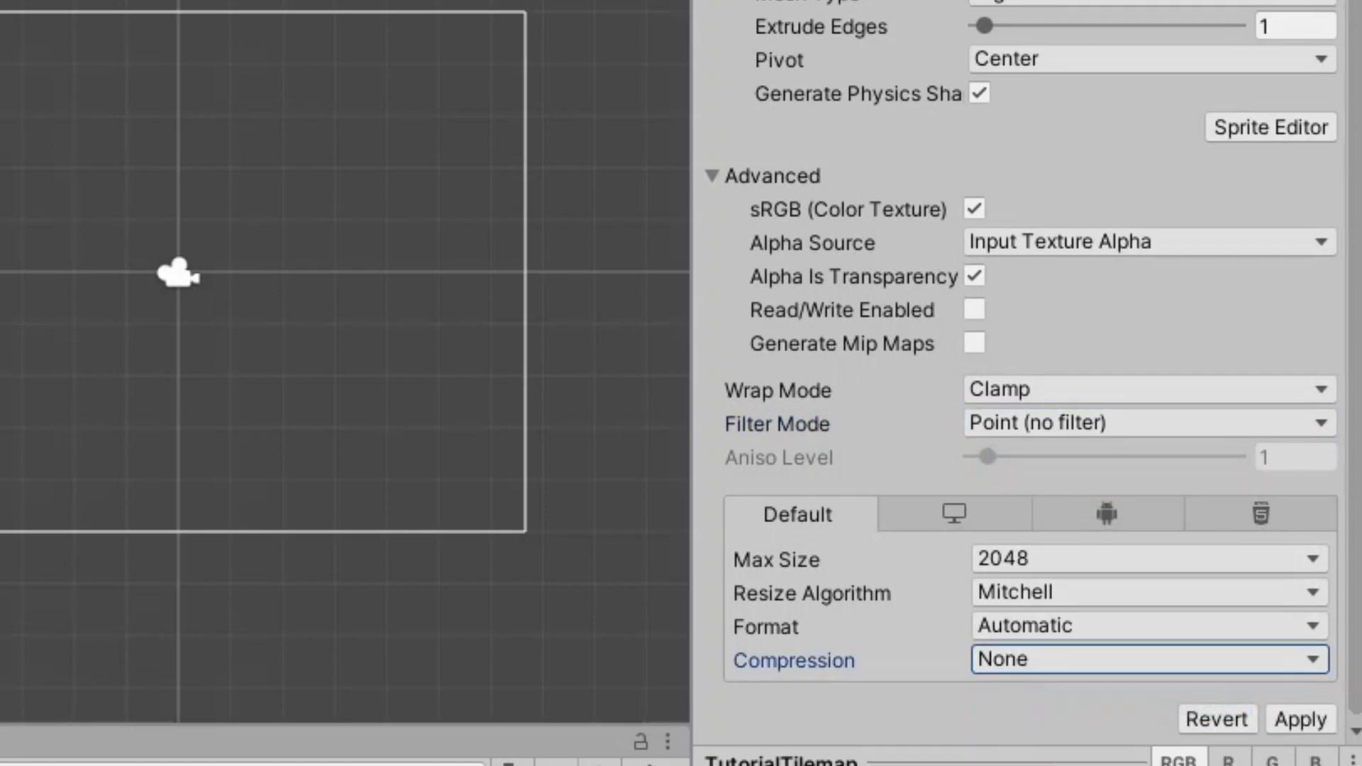
pyautogui.click(1150, 243)
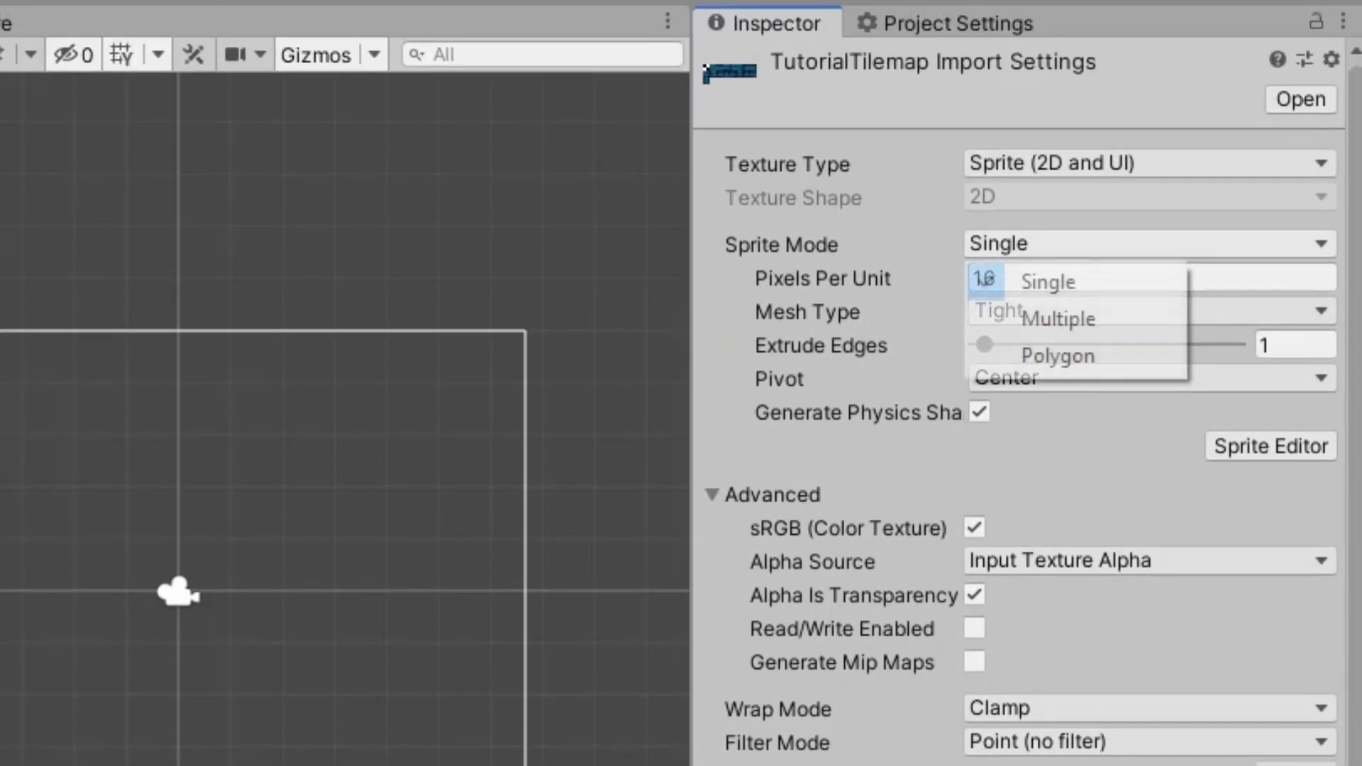
pyautogui.click(1058, 318)
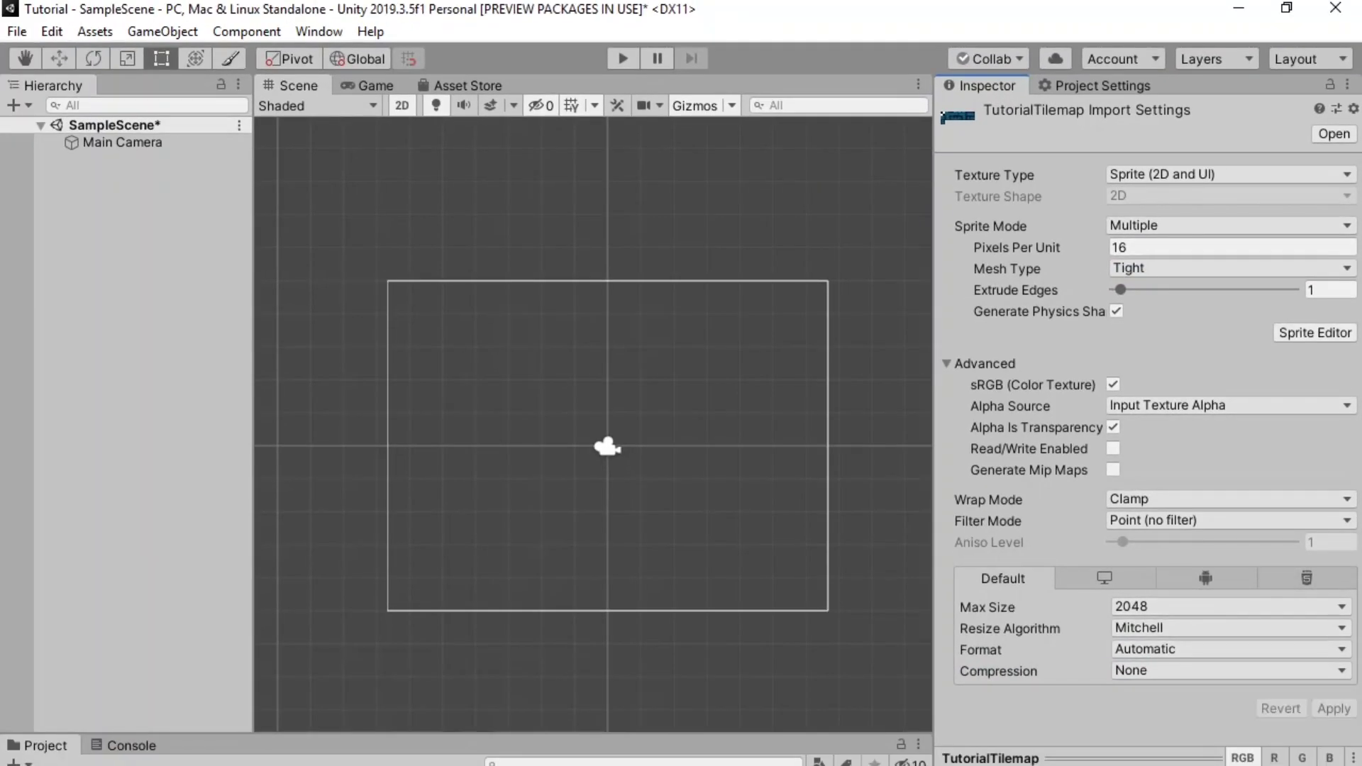
# - Open the TutorialTilemap texture in the Sprite Editor and slice it by cell size into 16 by 16 pixel sprites
pyautogui.click(1315, 333)
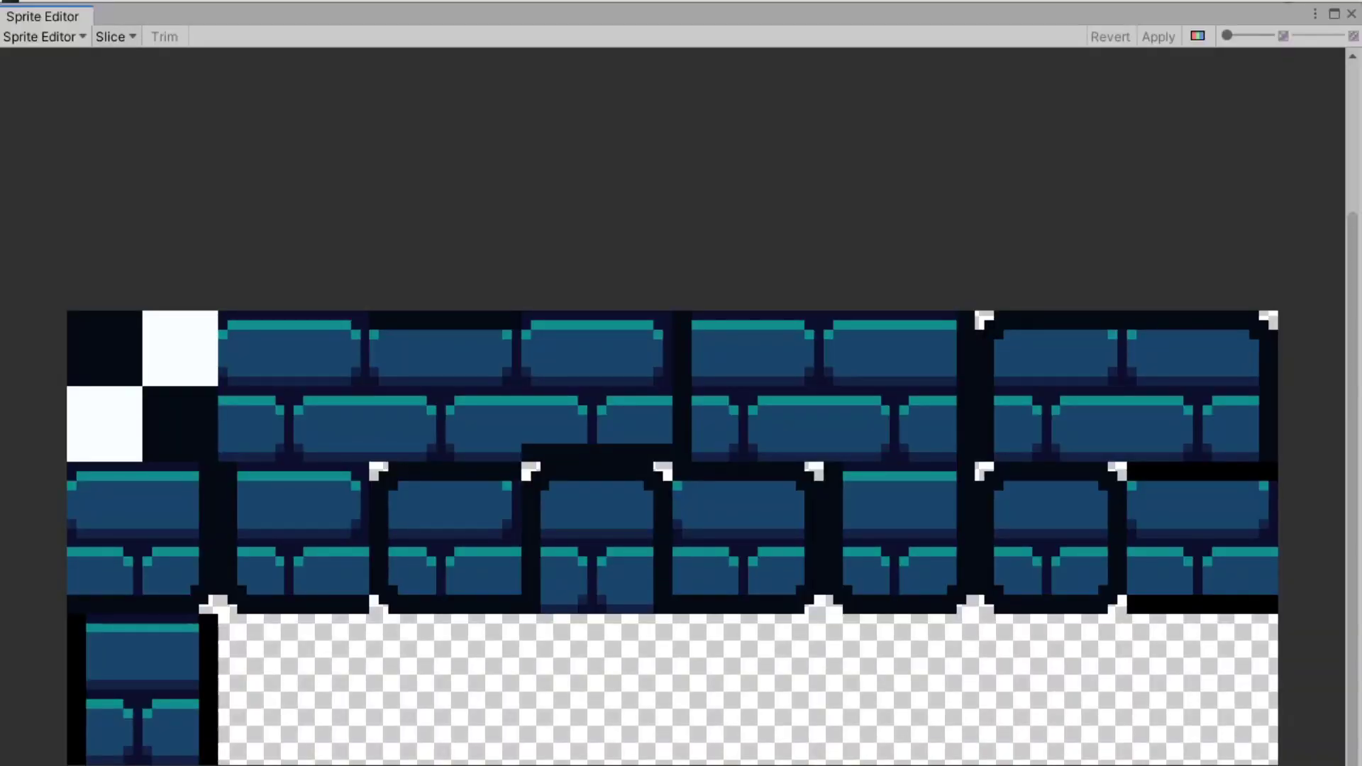
pyautogui.click(115, 37)
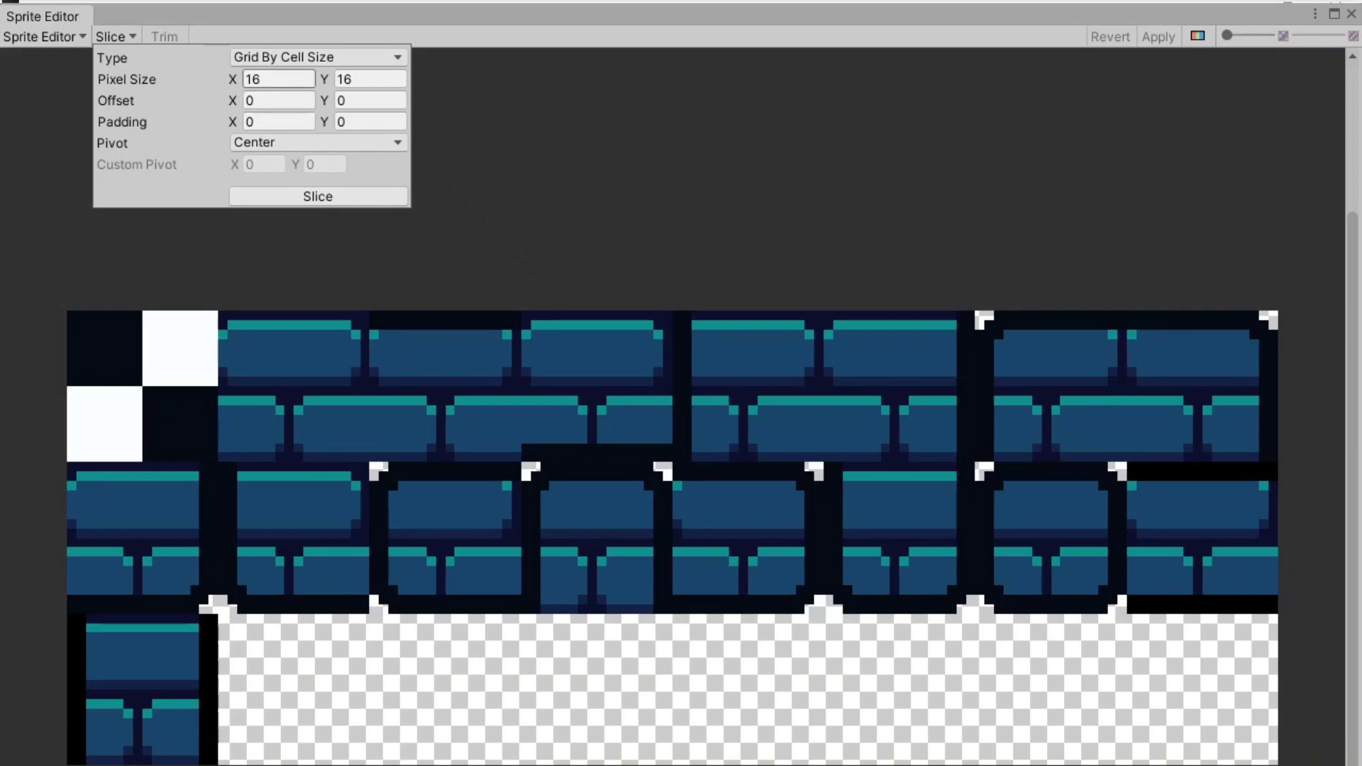
pyautogui.click(318, 57)
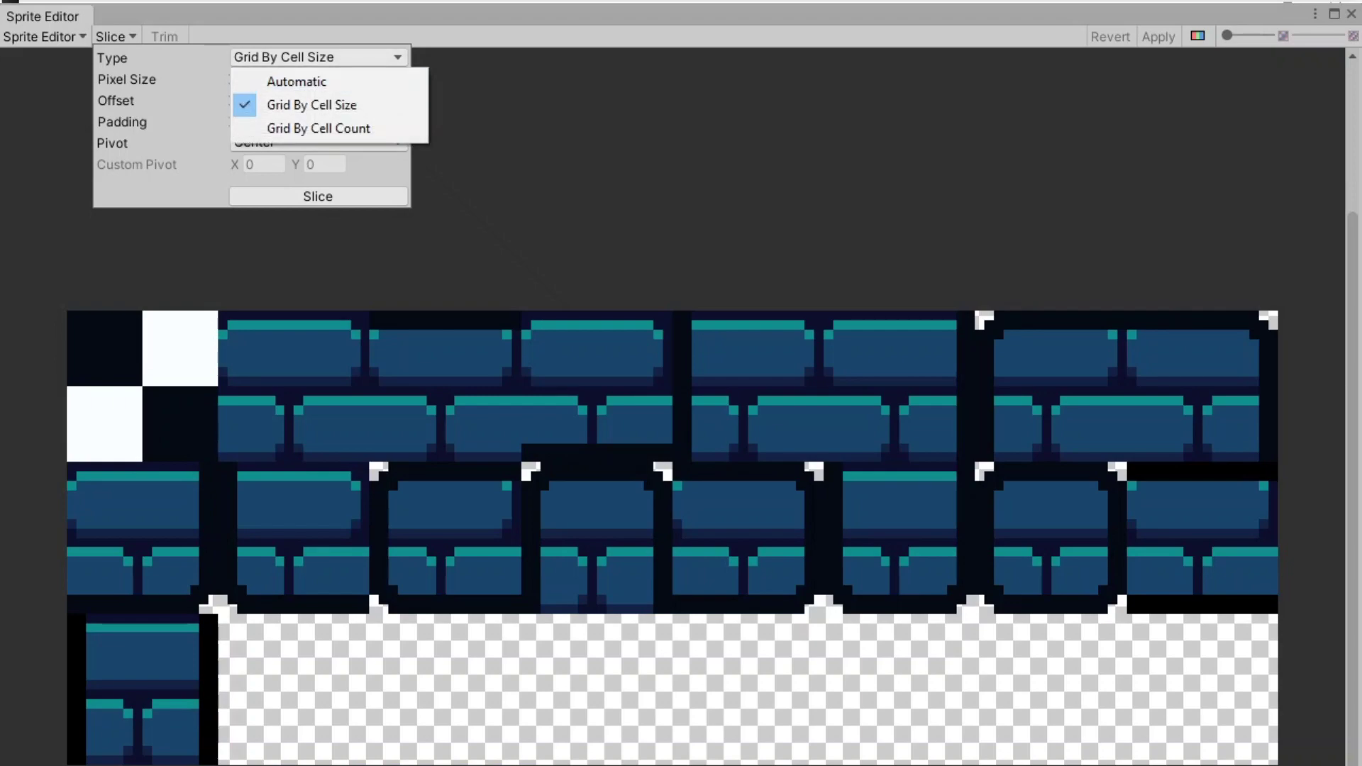
pyautogui.click(312, 105)
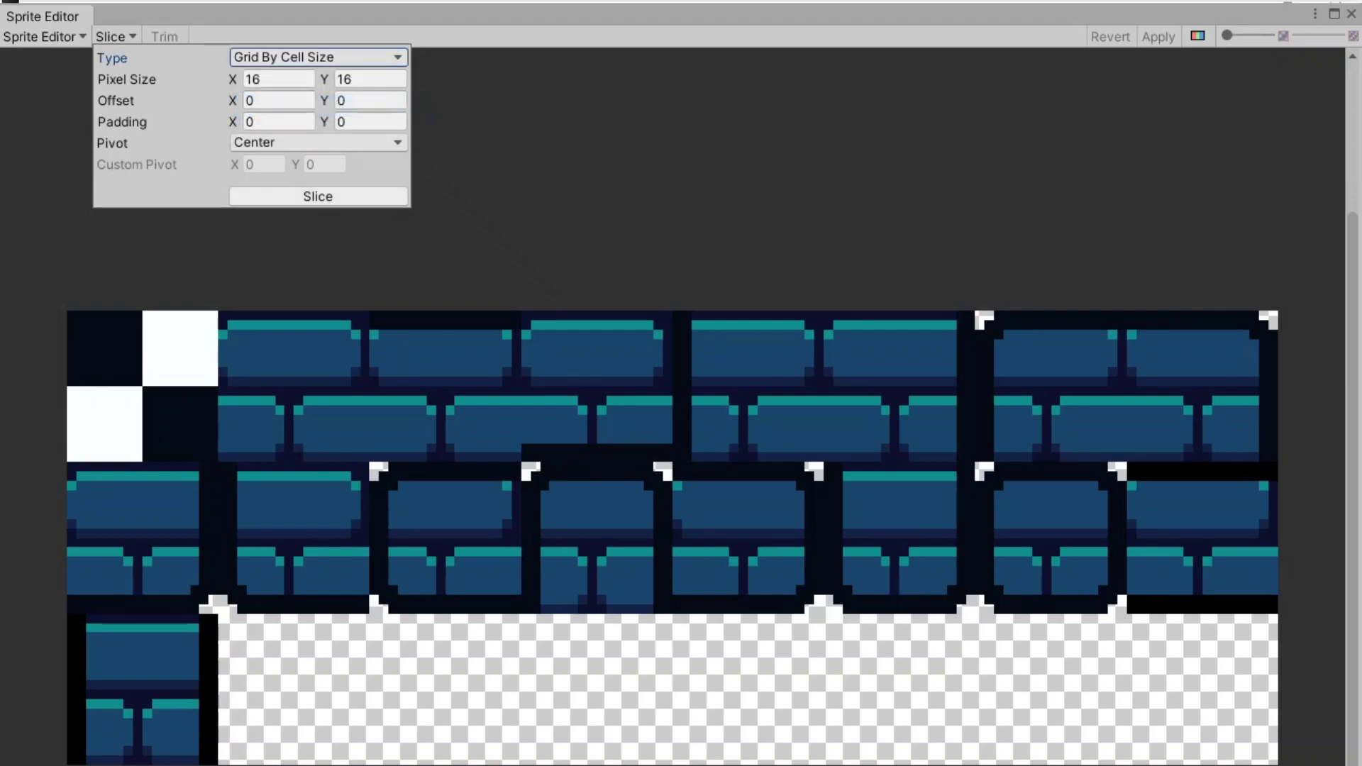
pyautogui.click(318, 196)
# - Check individual tile slices of the sprite sheet, apply the slicing and close the Sprite Editor
pyautogui.click(142, 385)
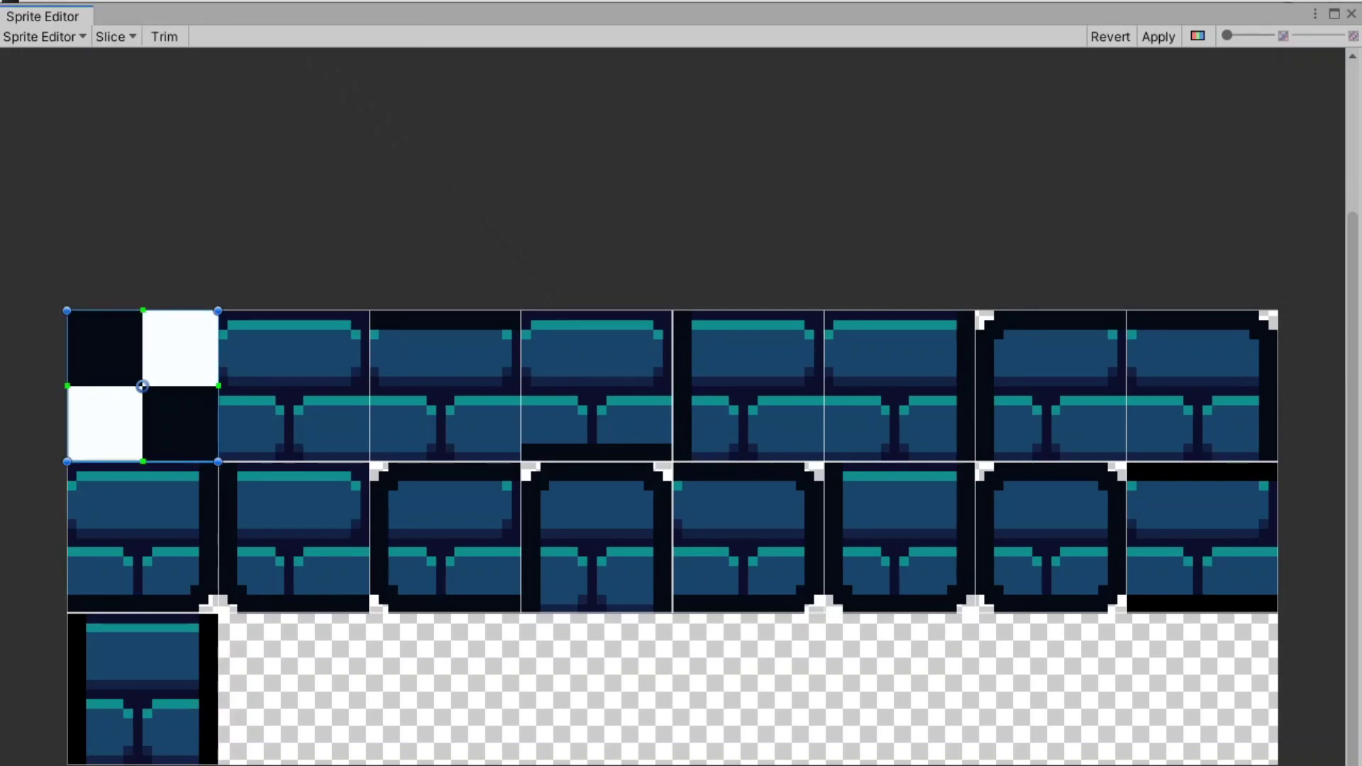
pyautogui.click(142, 537)
pyautogui.click(142, 689)
pyautogui.click(294, 537)
pyautogui.click(294, 385)
pyautogui.click(446, 385)
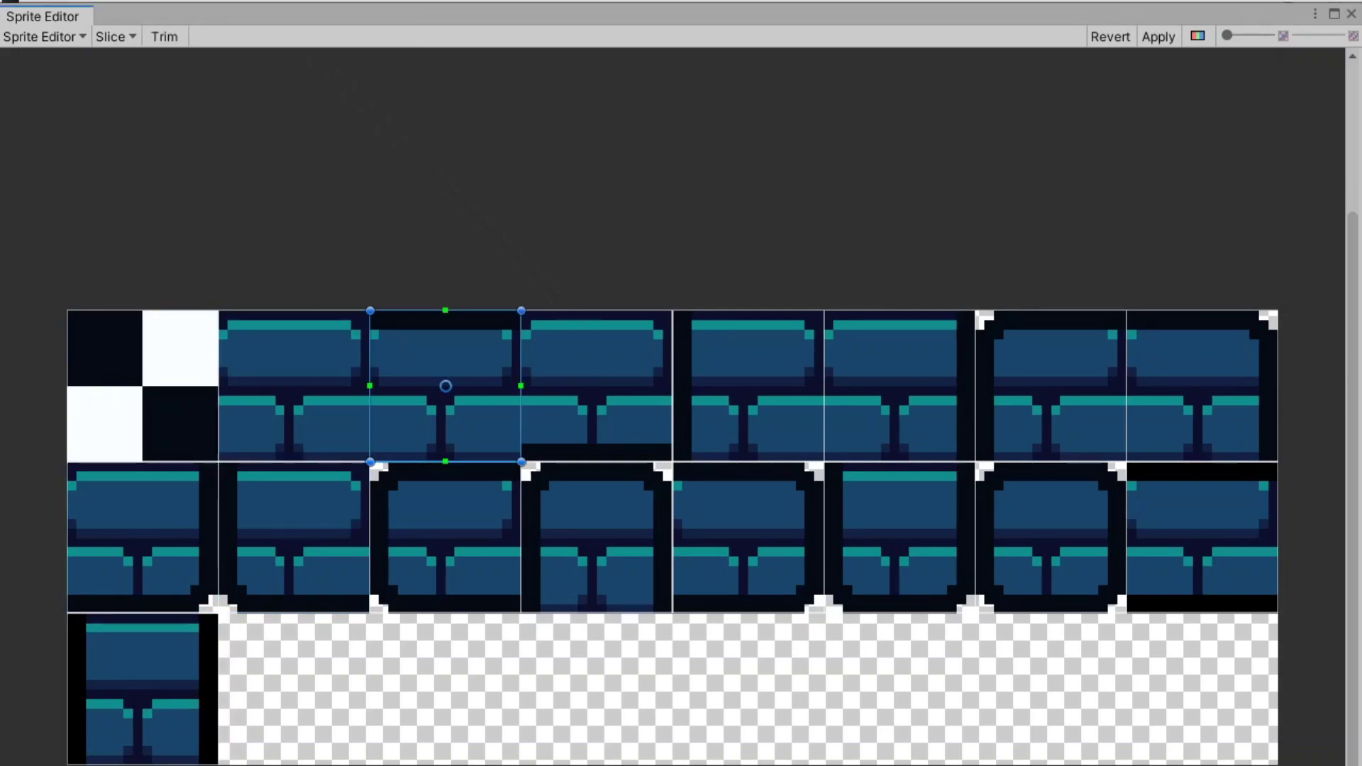
pyautogui.click(445, 537)
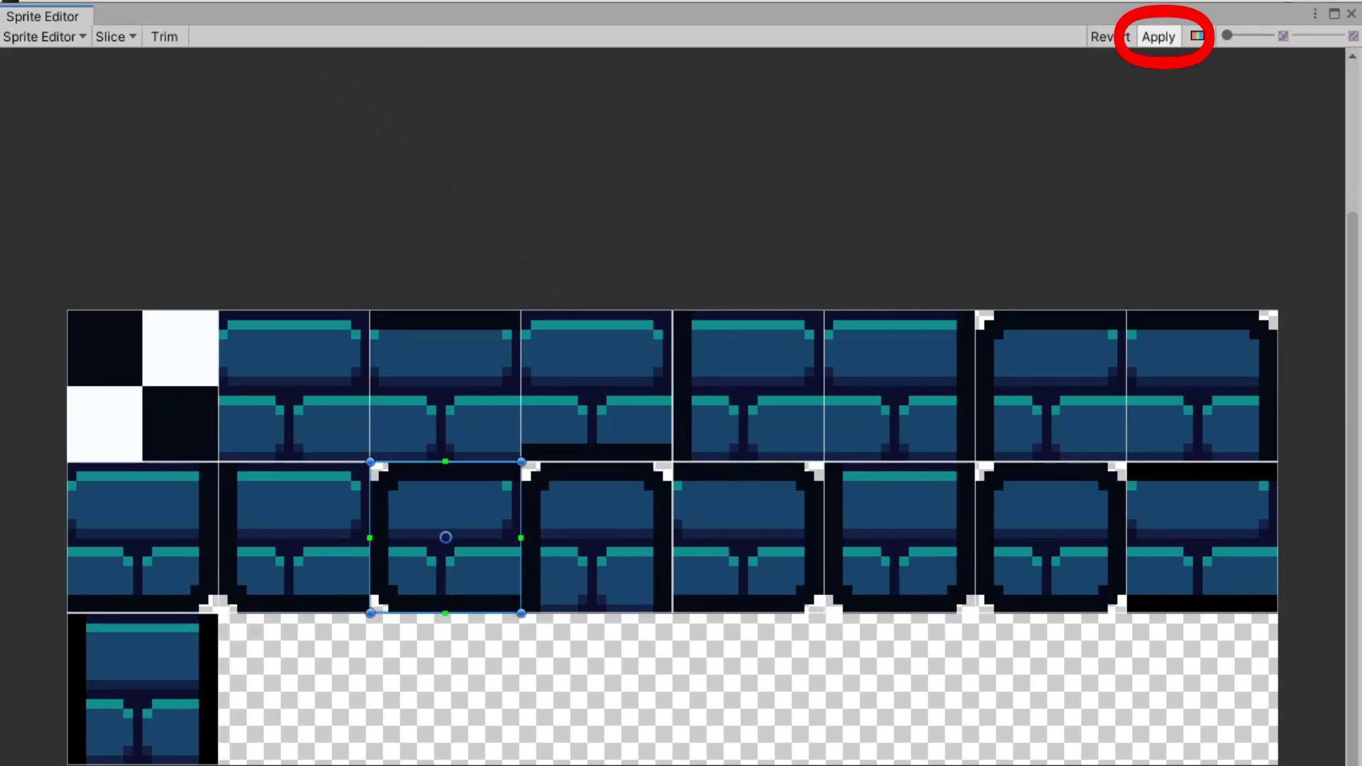
pyautogui.click(1157, 36)
pyautogui.click(1351, 14)
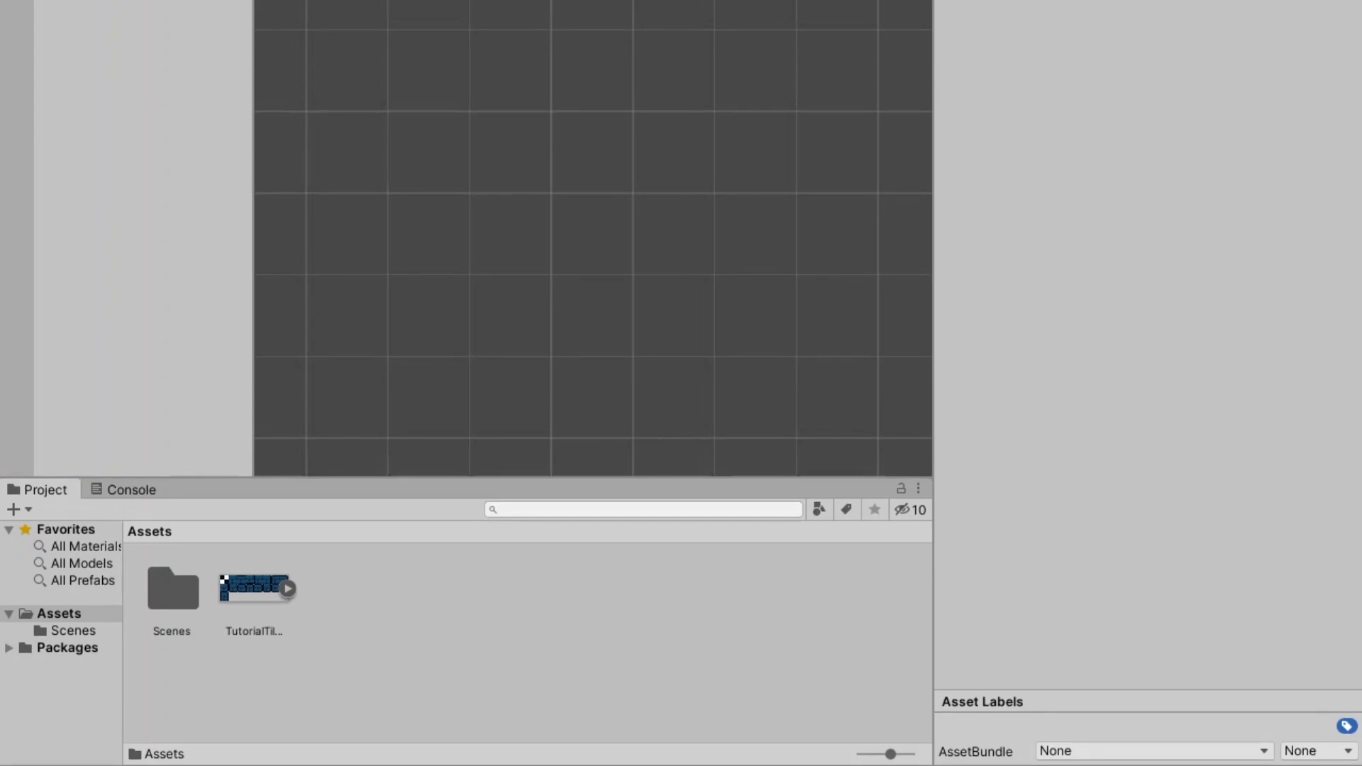
# - Create a 2D Extras Rule Tile asset named Brick in the Assets folder
pyautogui.rightClick(366, 595)
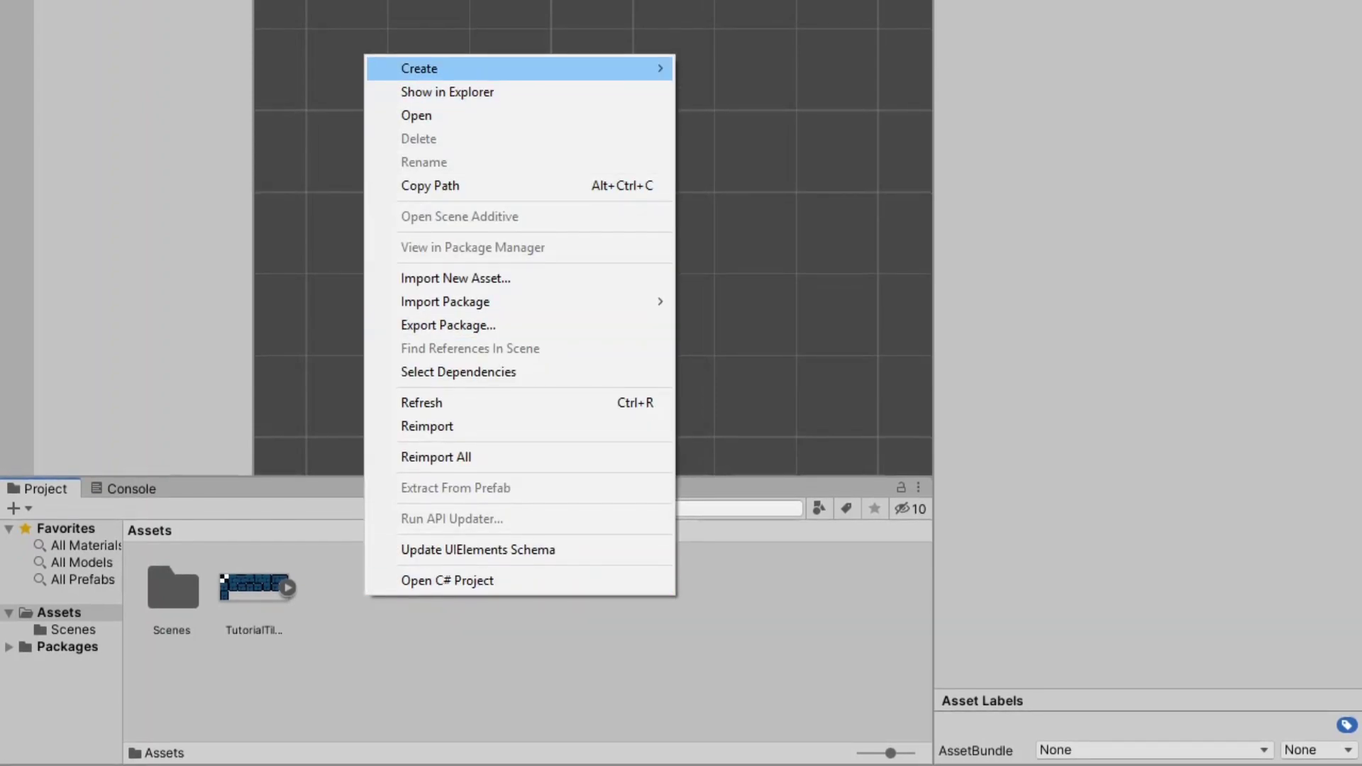
pyautogui.moveTo(518, 68)
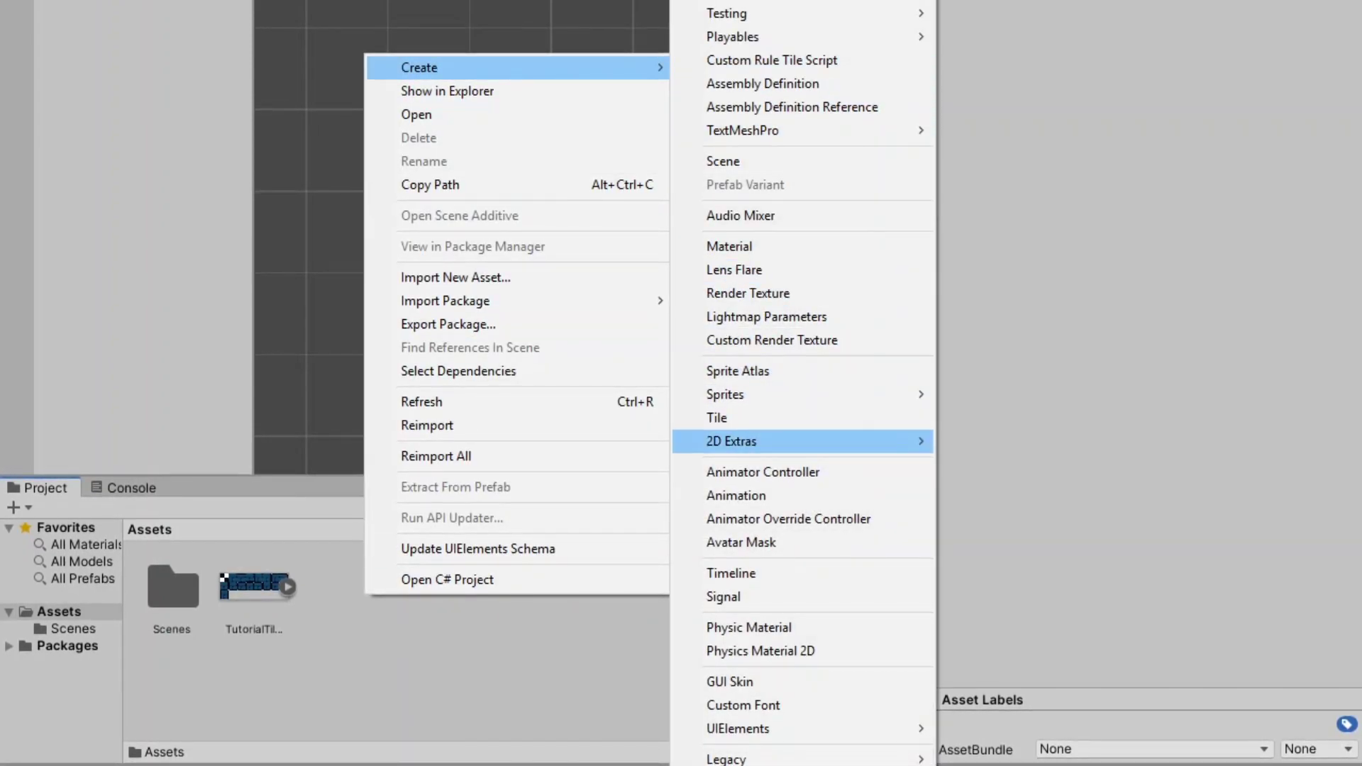
pyautogui.moveTo(780, 441)
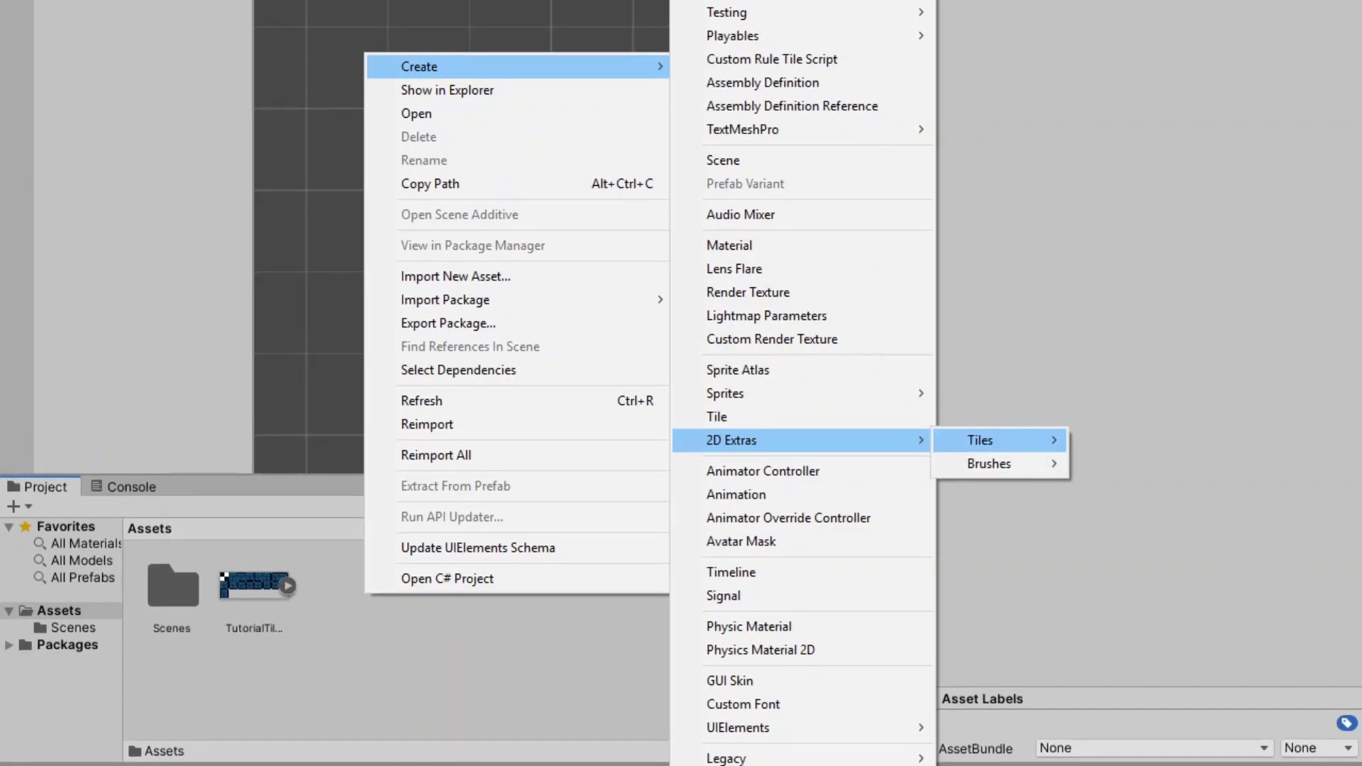
pyautogui.moveTo(993, 440)
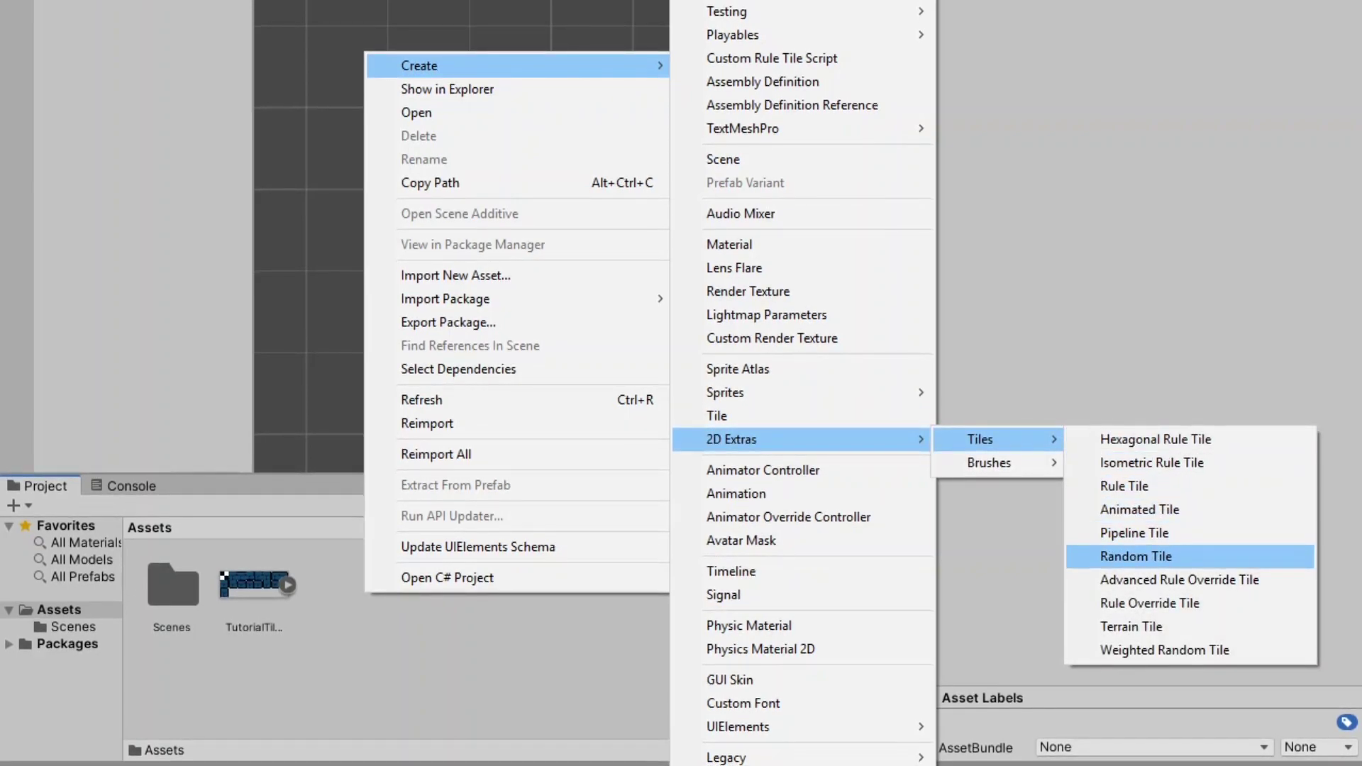
pyautogui.click(1135, 486)
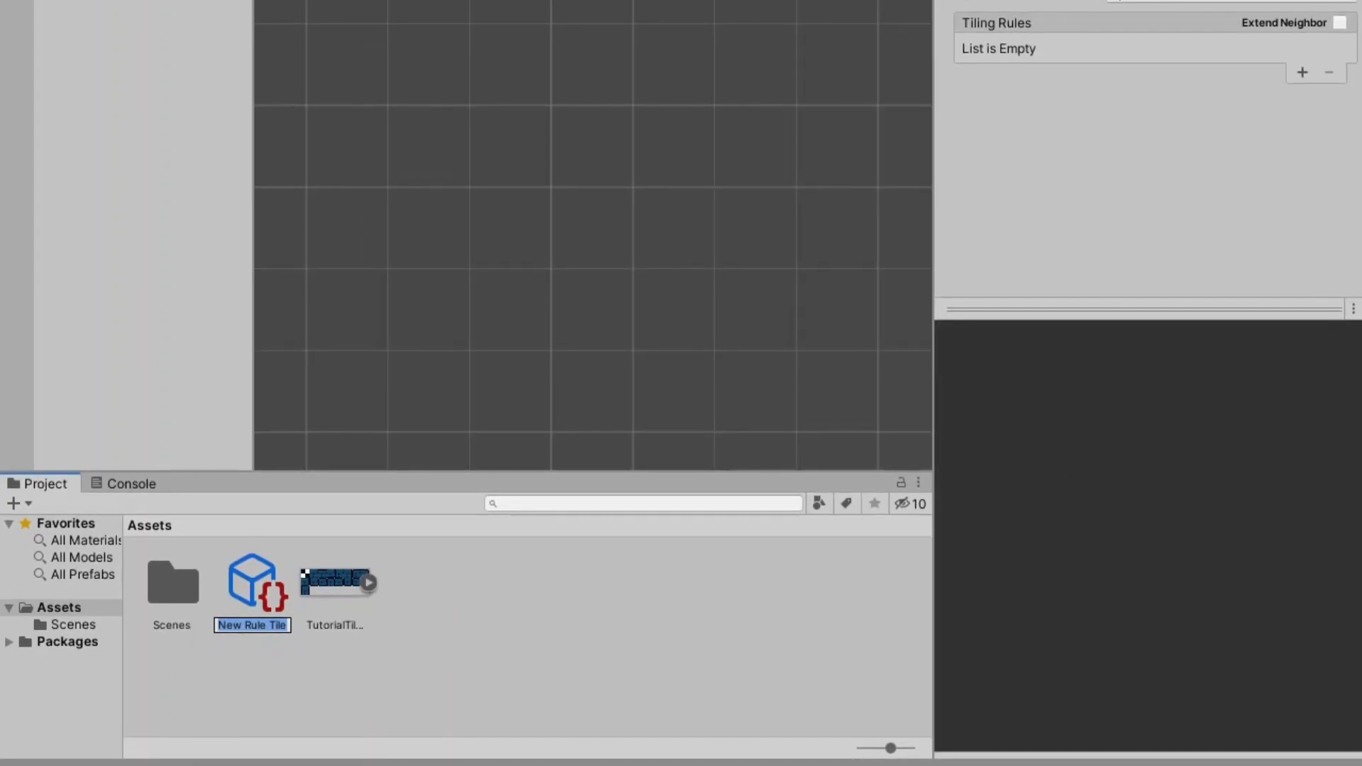
pyautogui.write('Br')
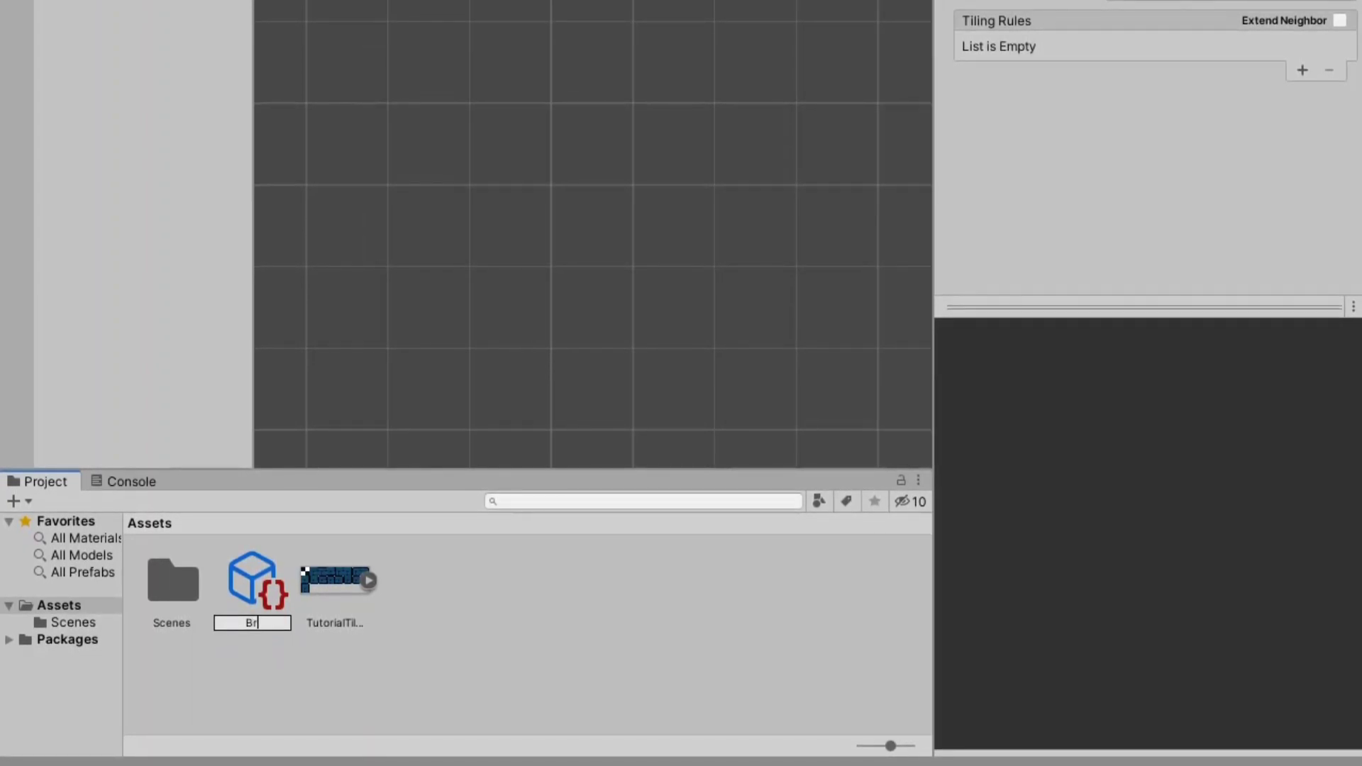
pyautogui.write('ick')
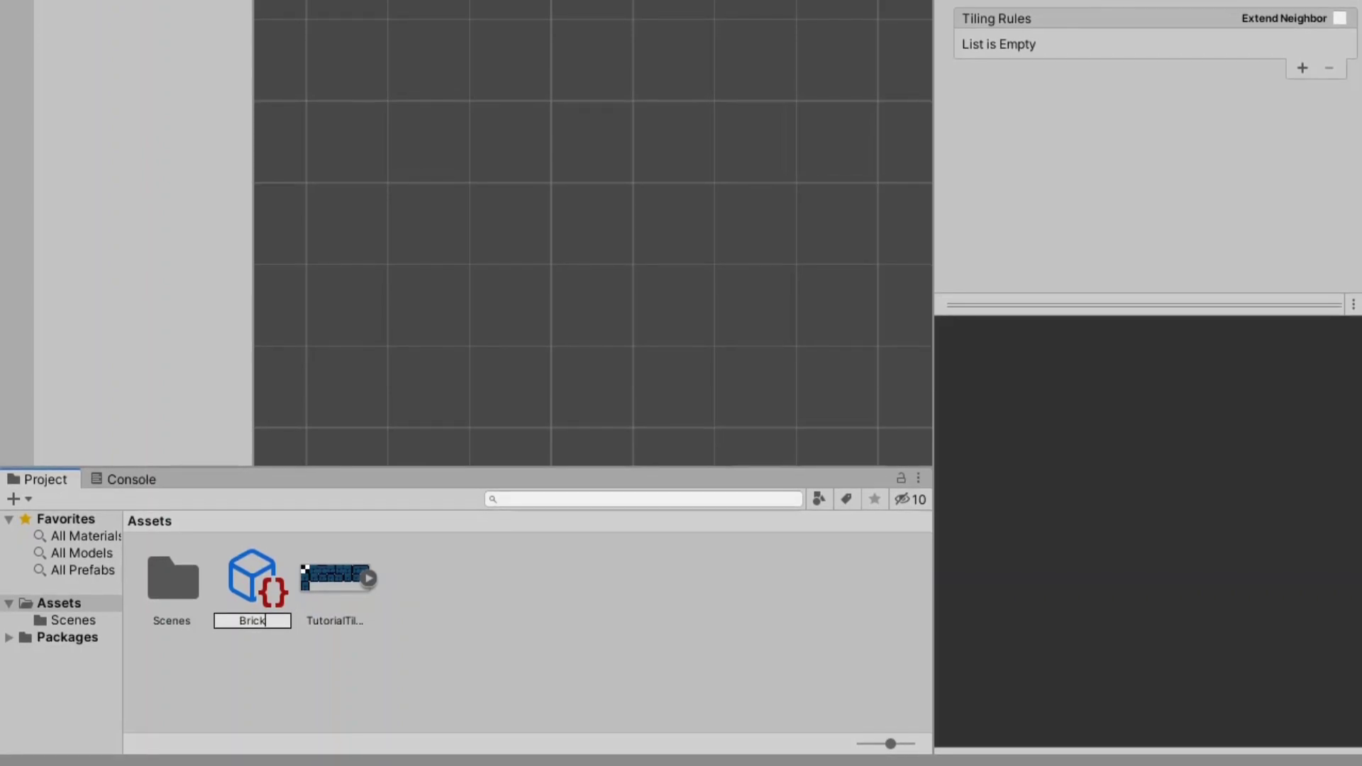
pyautogui.press('Return')
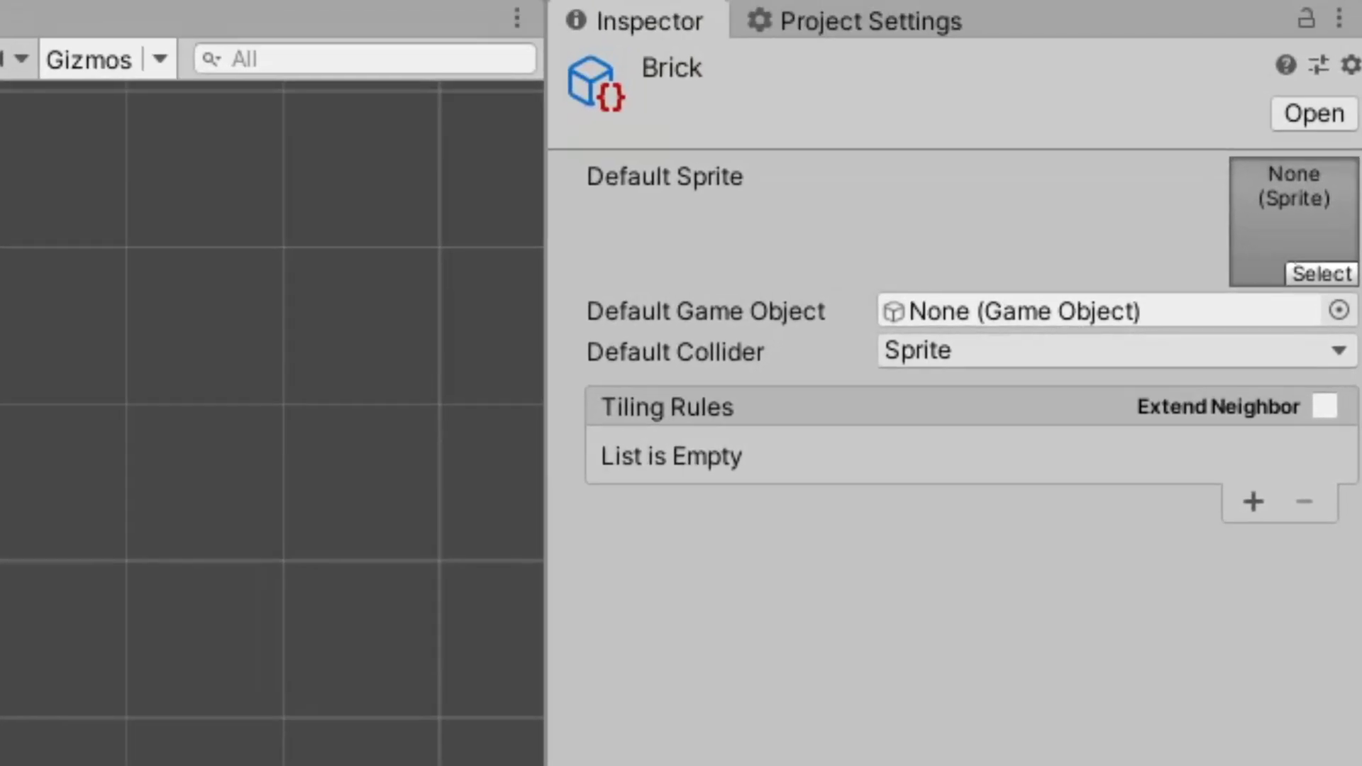
# - Add a tiling rule with the fully bordered brick sprite, requiring neighbours at the left and upper right and none at the right
pyautogui.click(1254, 501)
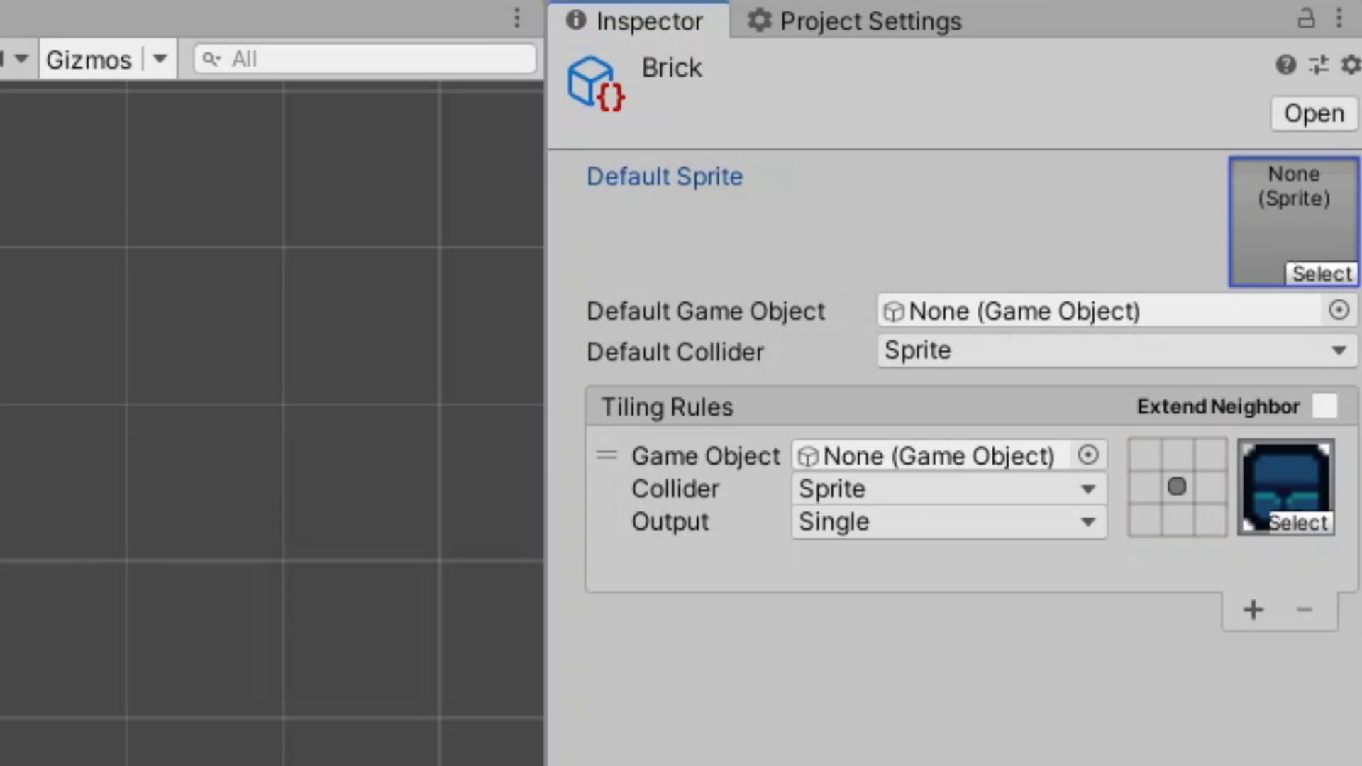
pyautogui.click(1145, 487)
pyautogui.click(1209, 455)
pyautogui.click(1210, 486)
pyautogui.click(1210, 487)
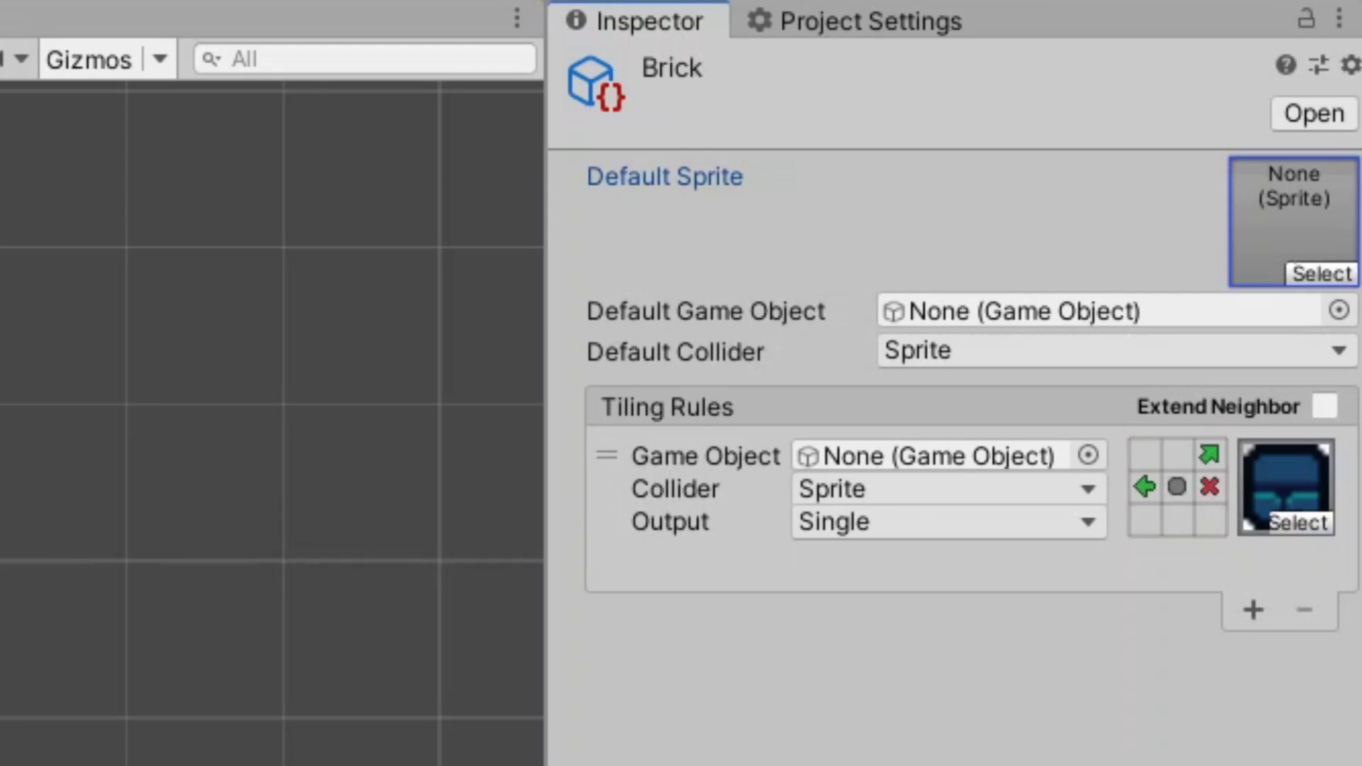
# - Cycle the rule's upper-right, left and right neighbour conditions away from their test settings
pyautogui.click(1209, 455)
pyautogui.click(1145, 487)
pyautogui.click(1146, 487)
pyautogui.click(1210, 487)
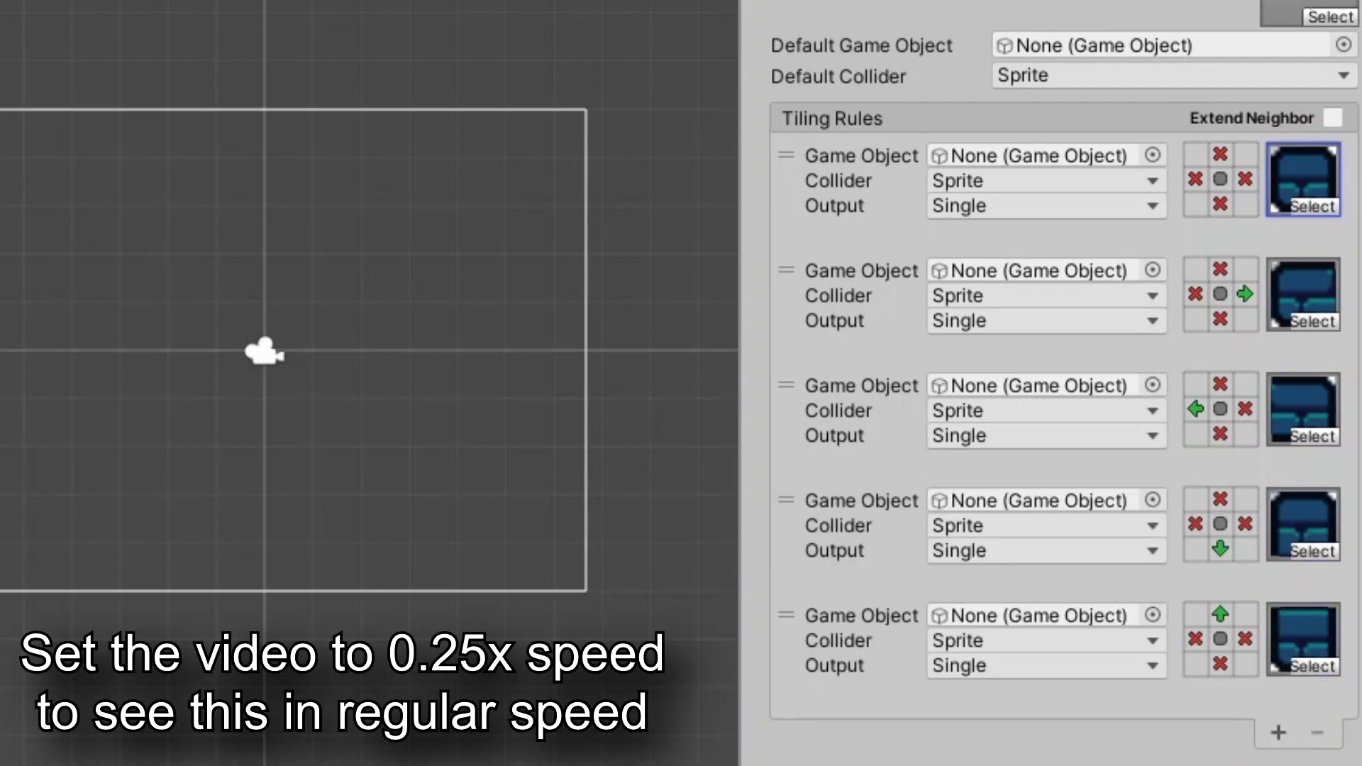
# - Look through the full list of tiling rules of the Brick rule tile
pyautogui.scroll(-3, 1050, 383)
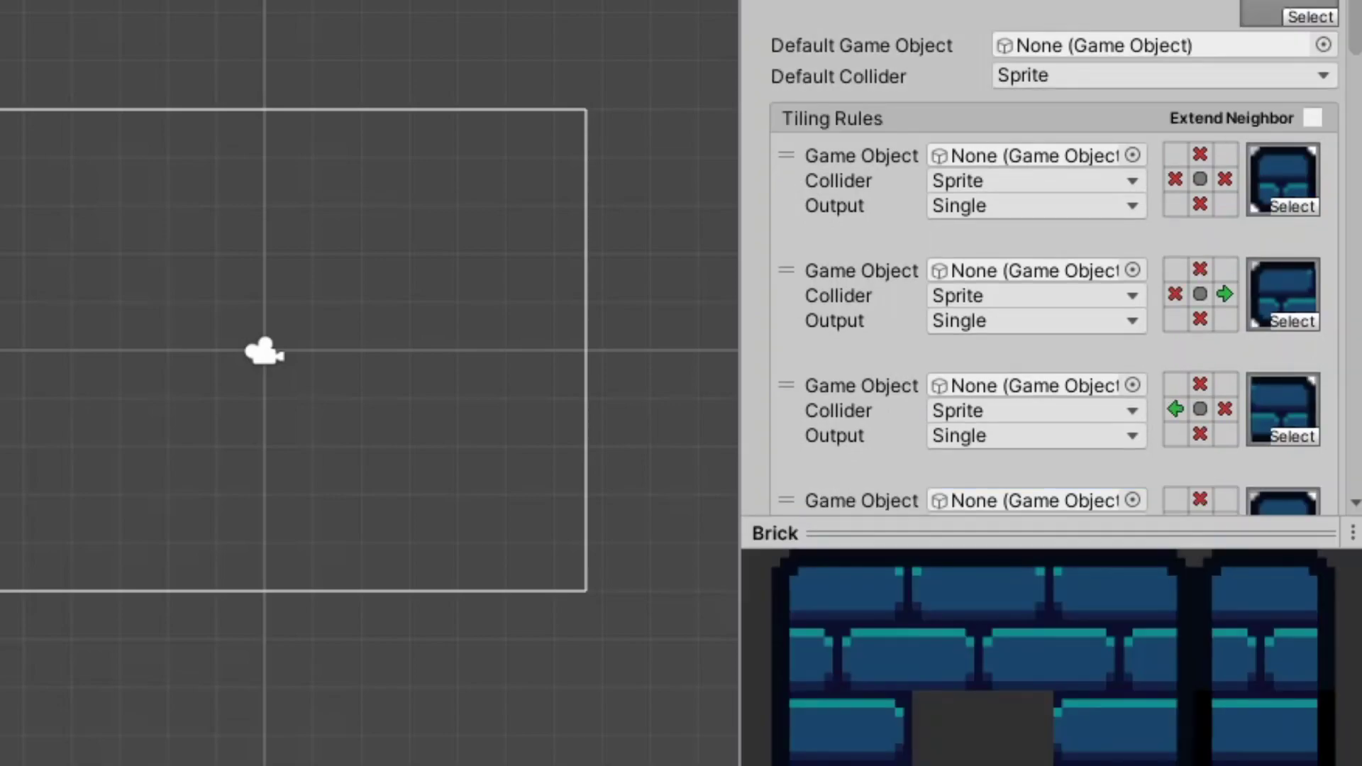
pyautogui.scroll(-8, 1050, 256)
pyautogui.scroll(12, 1051, 256)
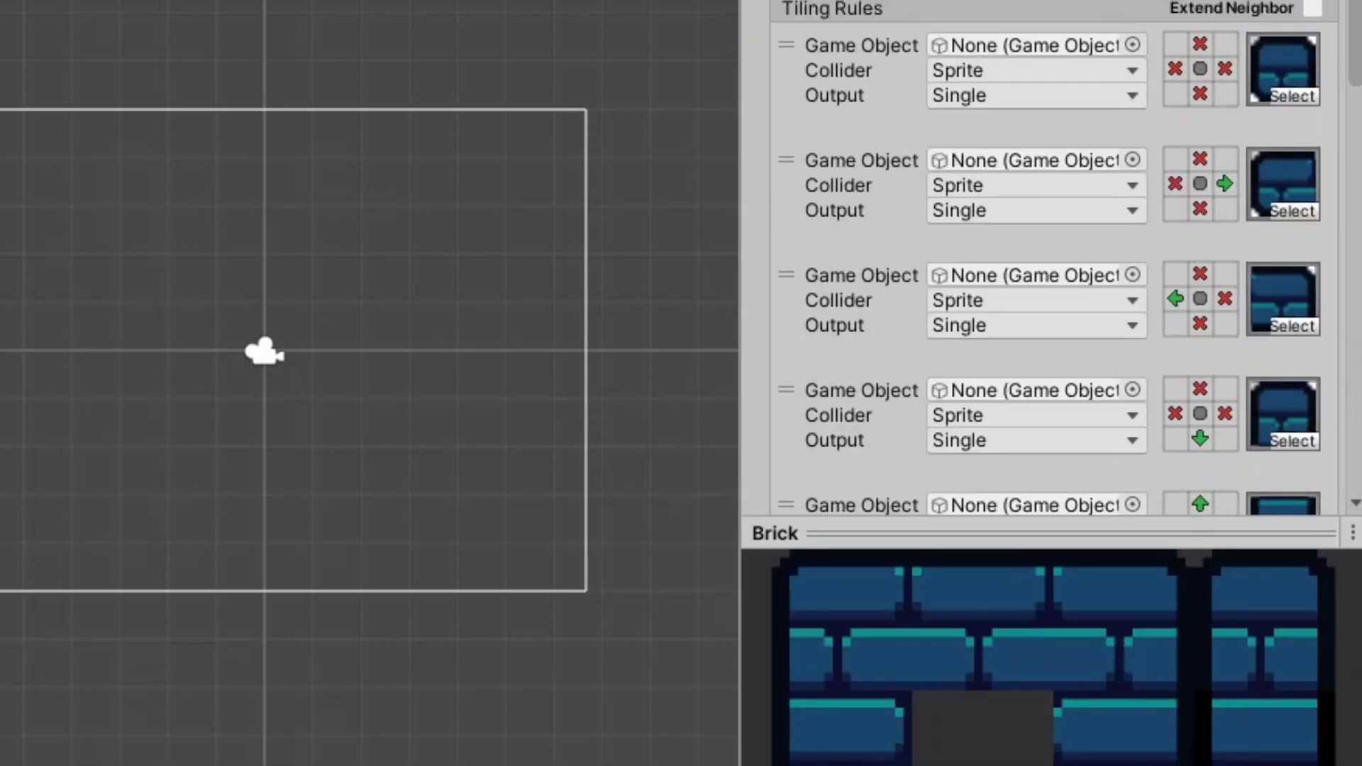
pyautogui.scroll(-12, 1050, 256)
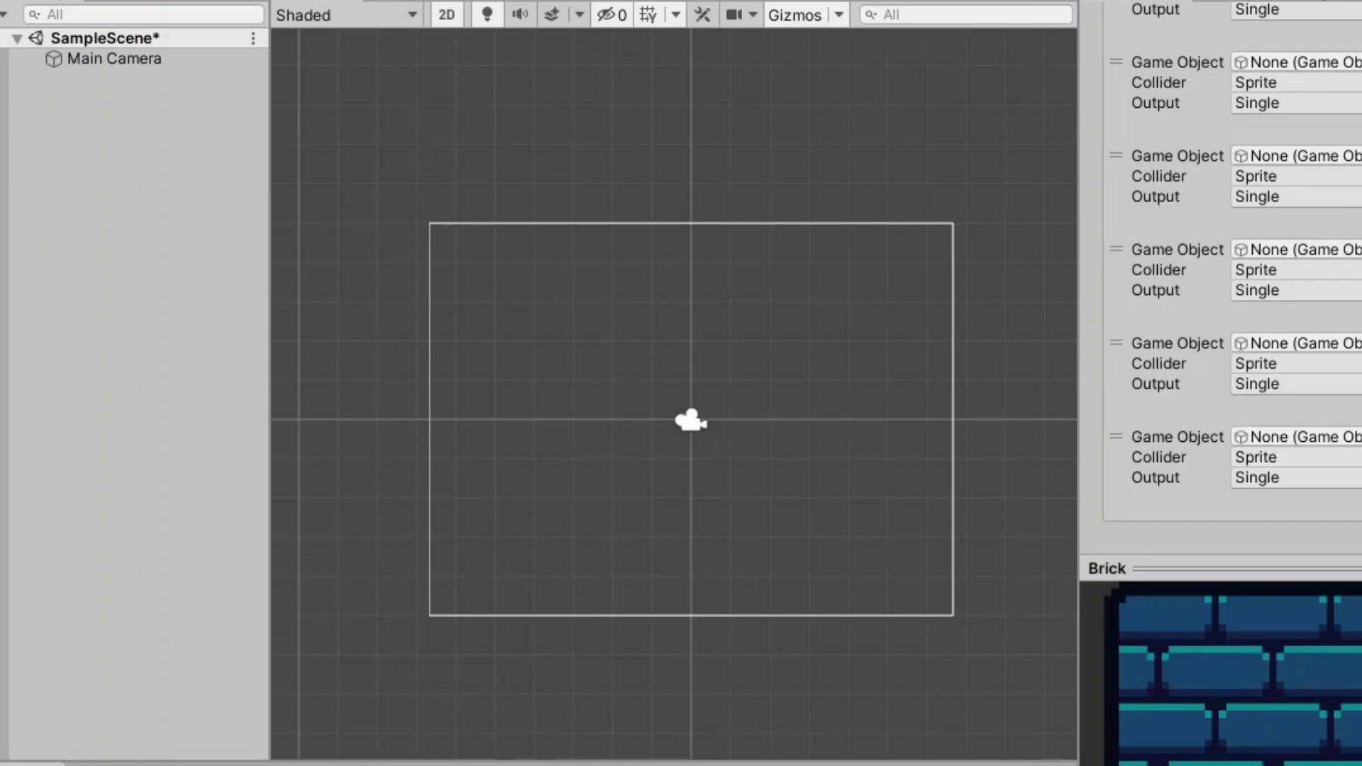
# - Open the Tile Palette window and dock it beside the Inspector and Project Settings
pyautogui.click(348, 35)
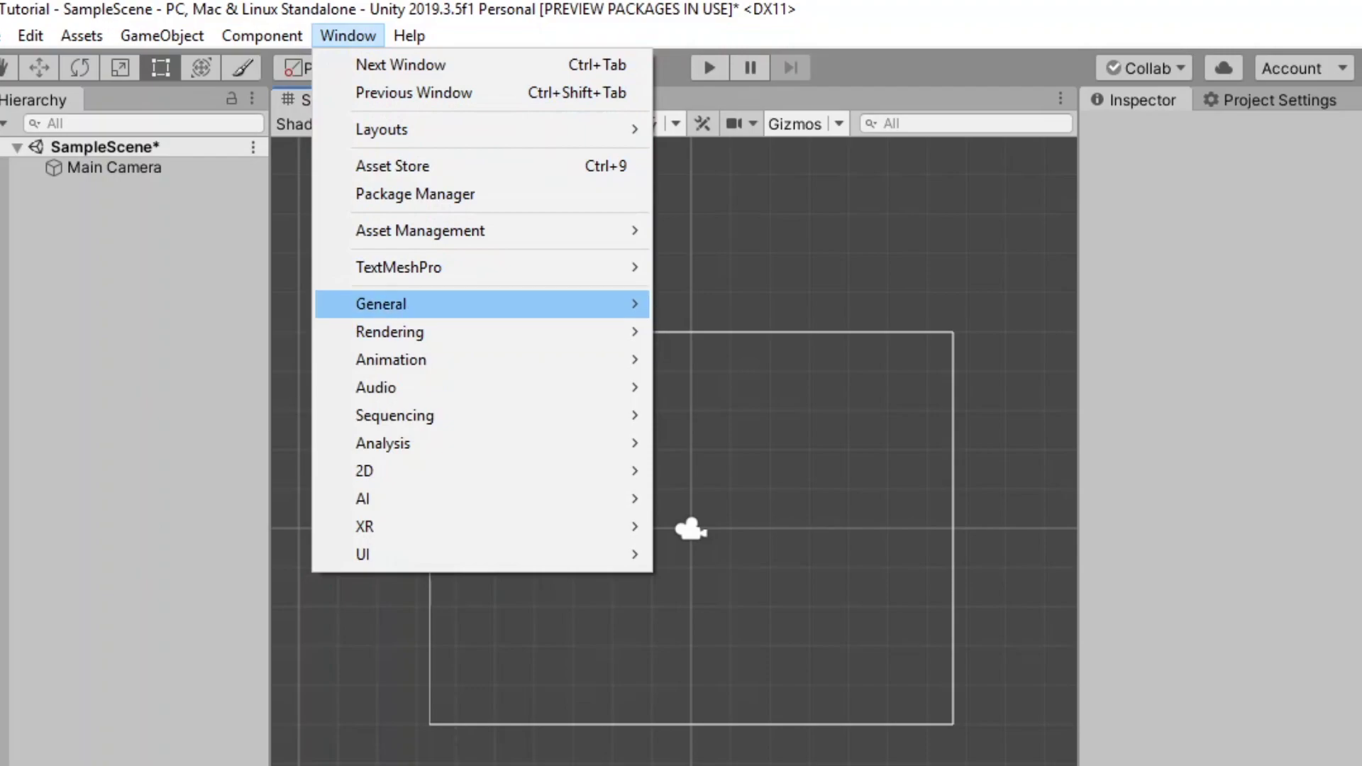
pyautogui.moveTo(364, 471)
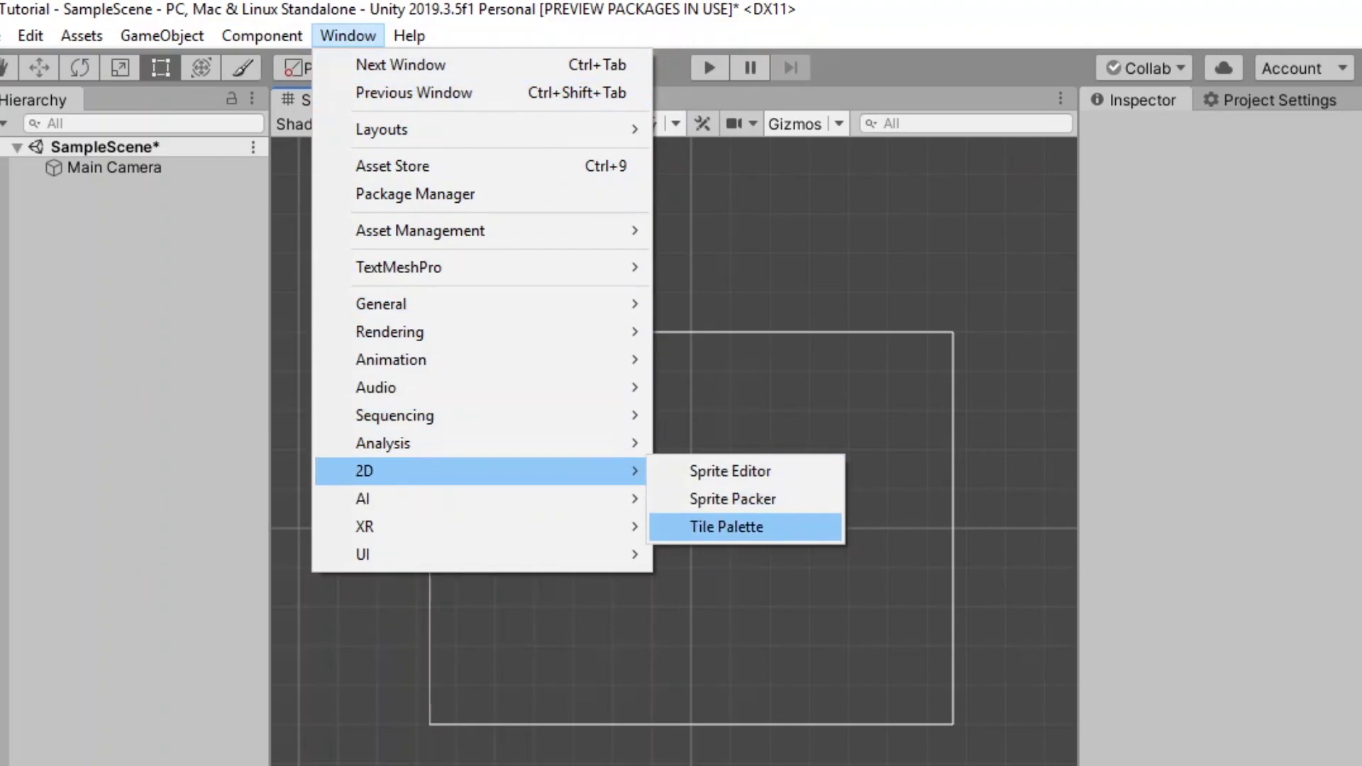
pyautogui.click(727, 526)
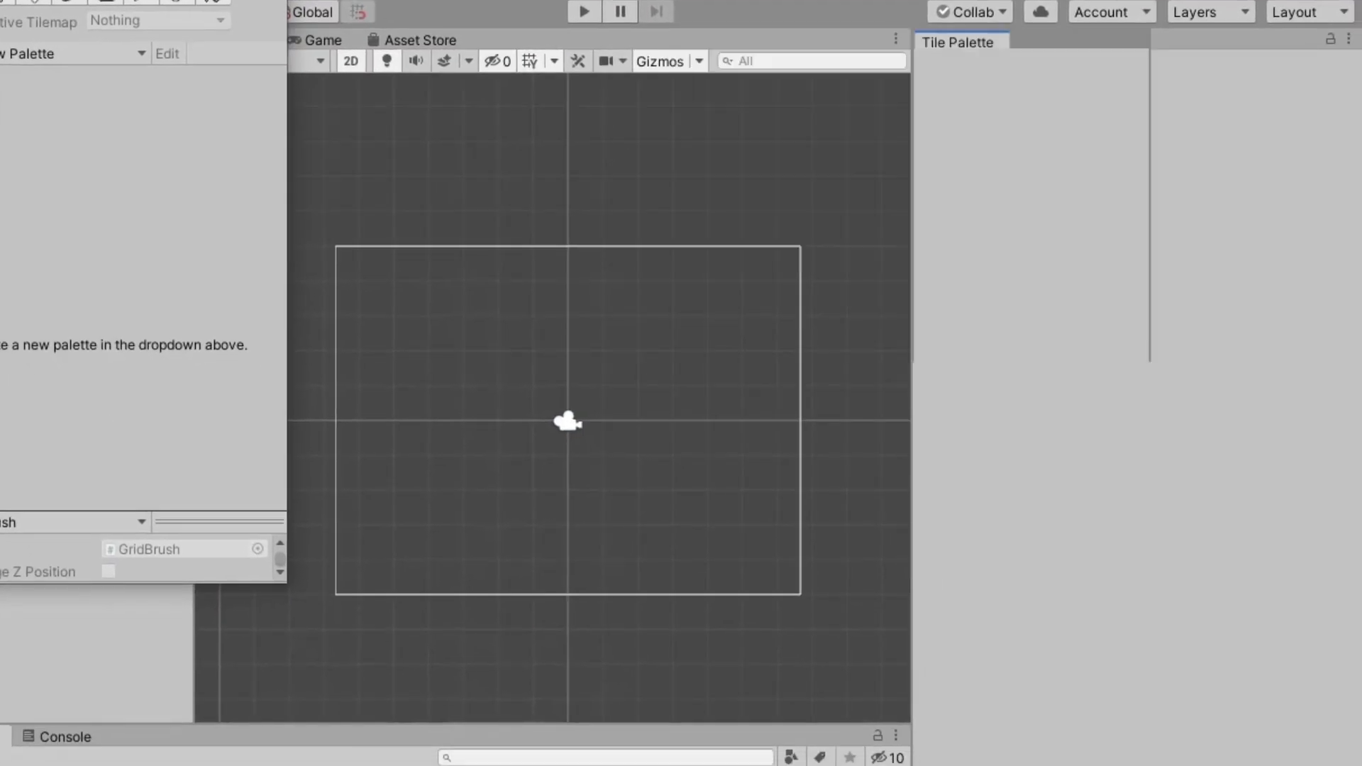
pyautogui.moveTo(962, 41); pyautogui.dragTo(1204, 41)
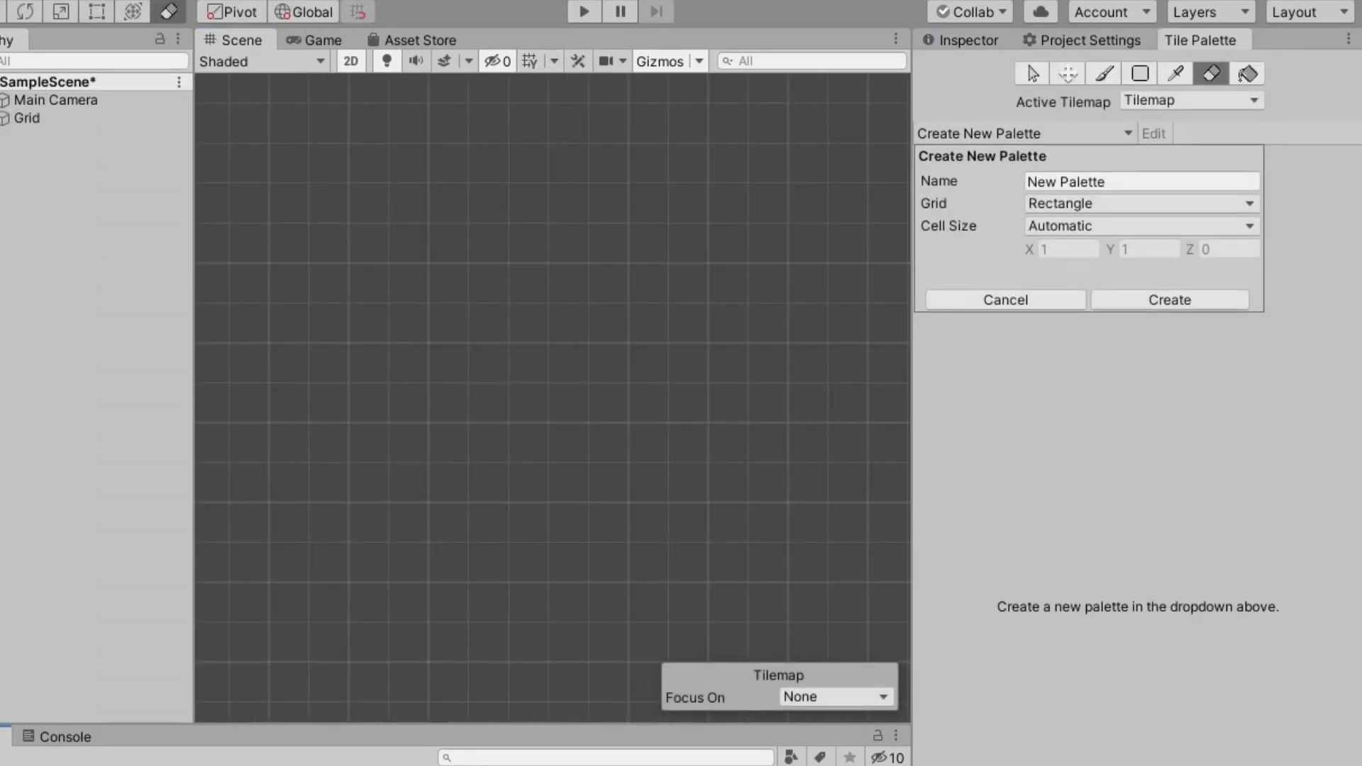
# - Create a new rectangular palette named BrickPalette and save it in the Assets folder
pyautogui.write('Br')
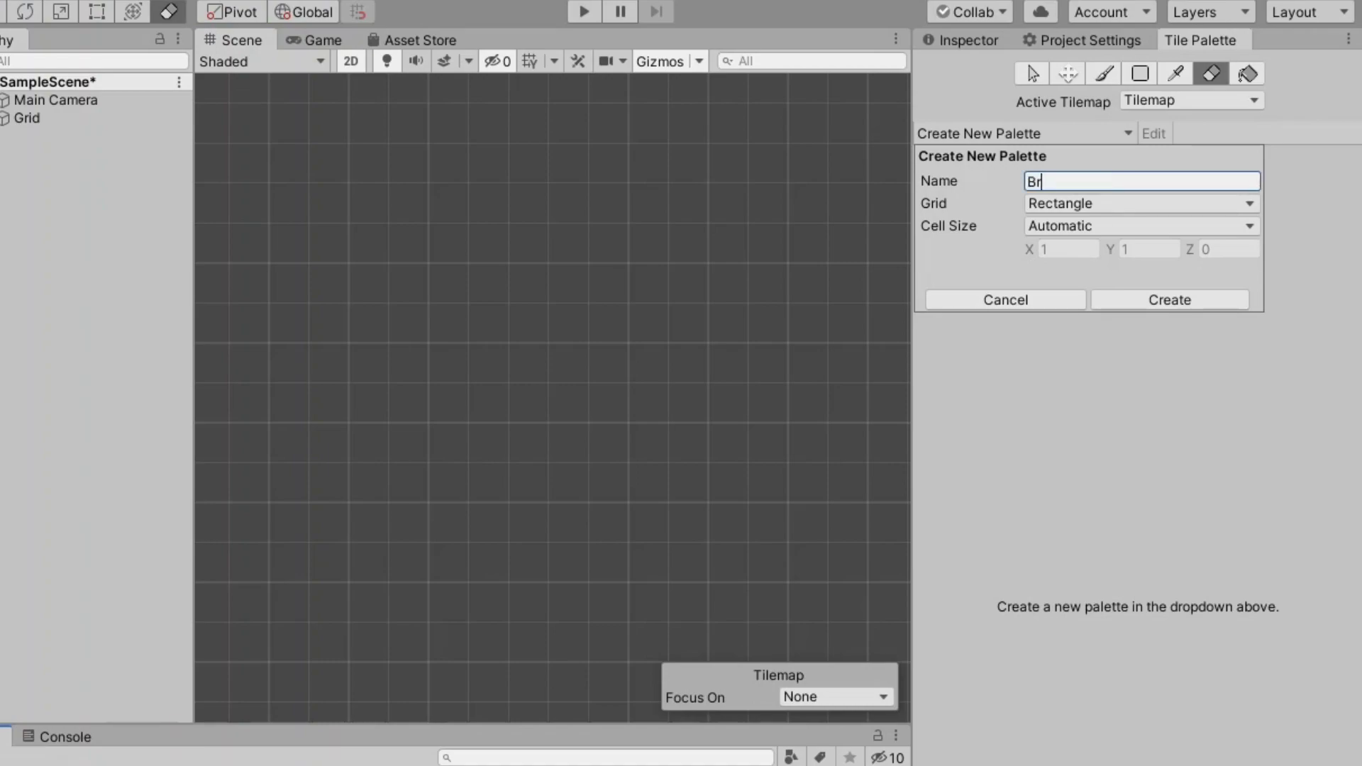
pyautogui.write('ickPalette')
pyautogui.press('Return')
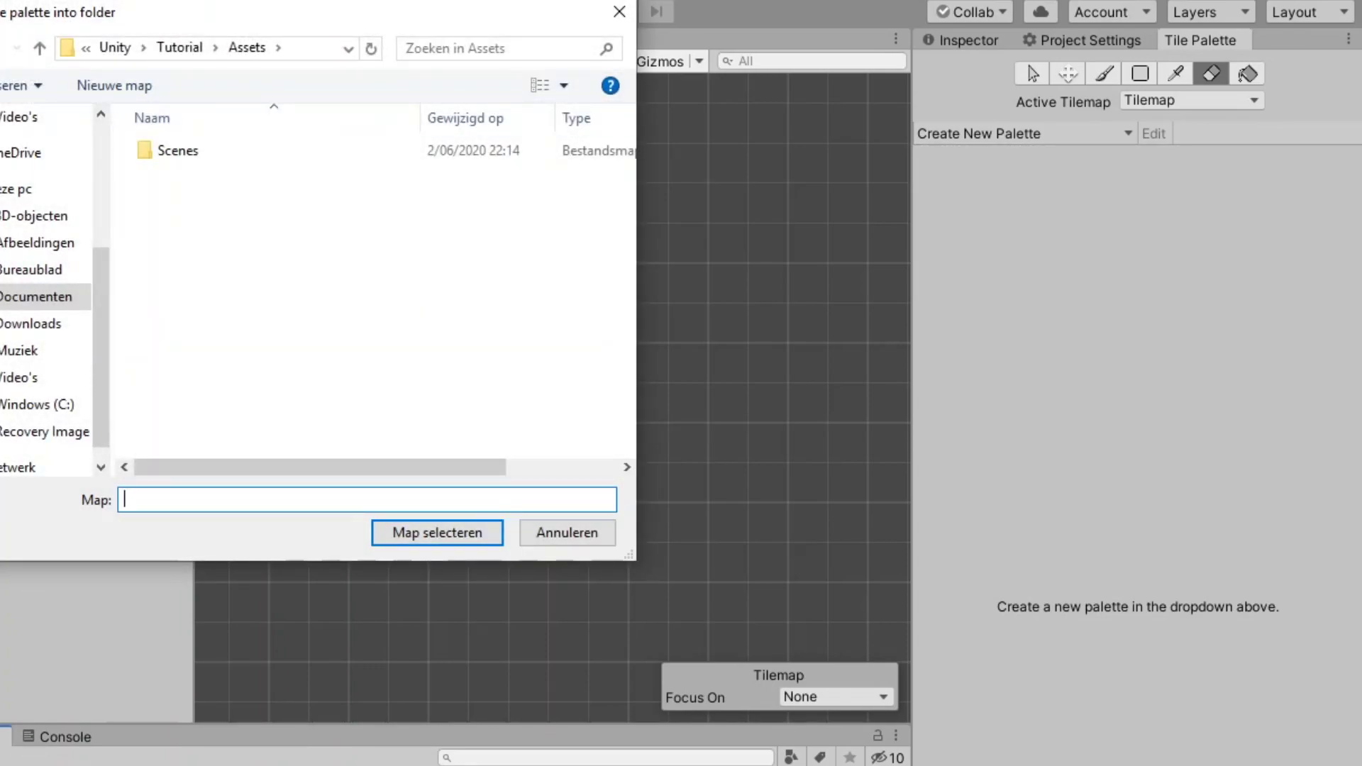
pyautogui.press('Return')
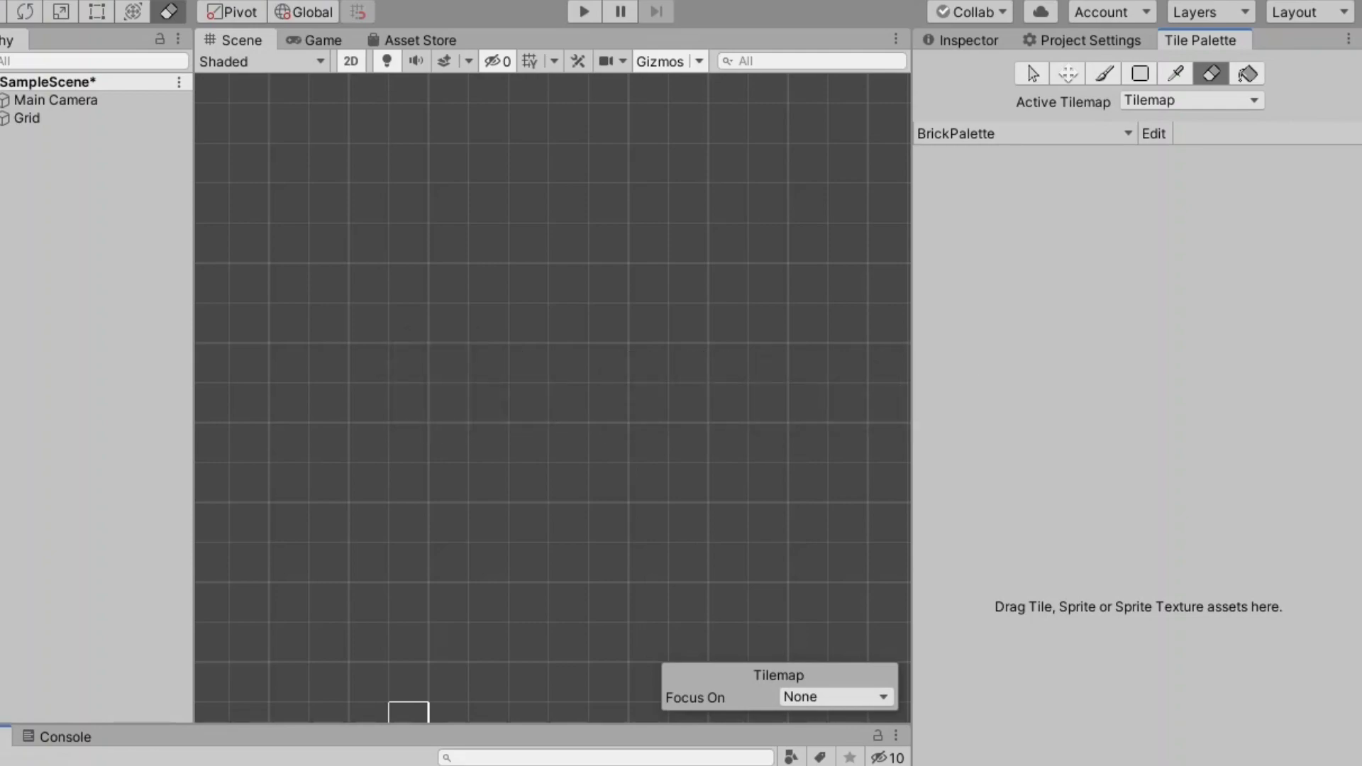
# - Add the Brick rule tile to BrickPalette and try the paint and erase tools
pyautogui.moveTo(409, 763); pyautogui.dragTo(1084, 607)
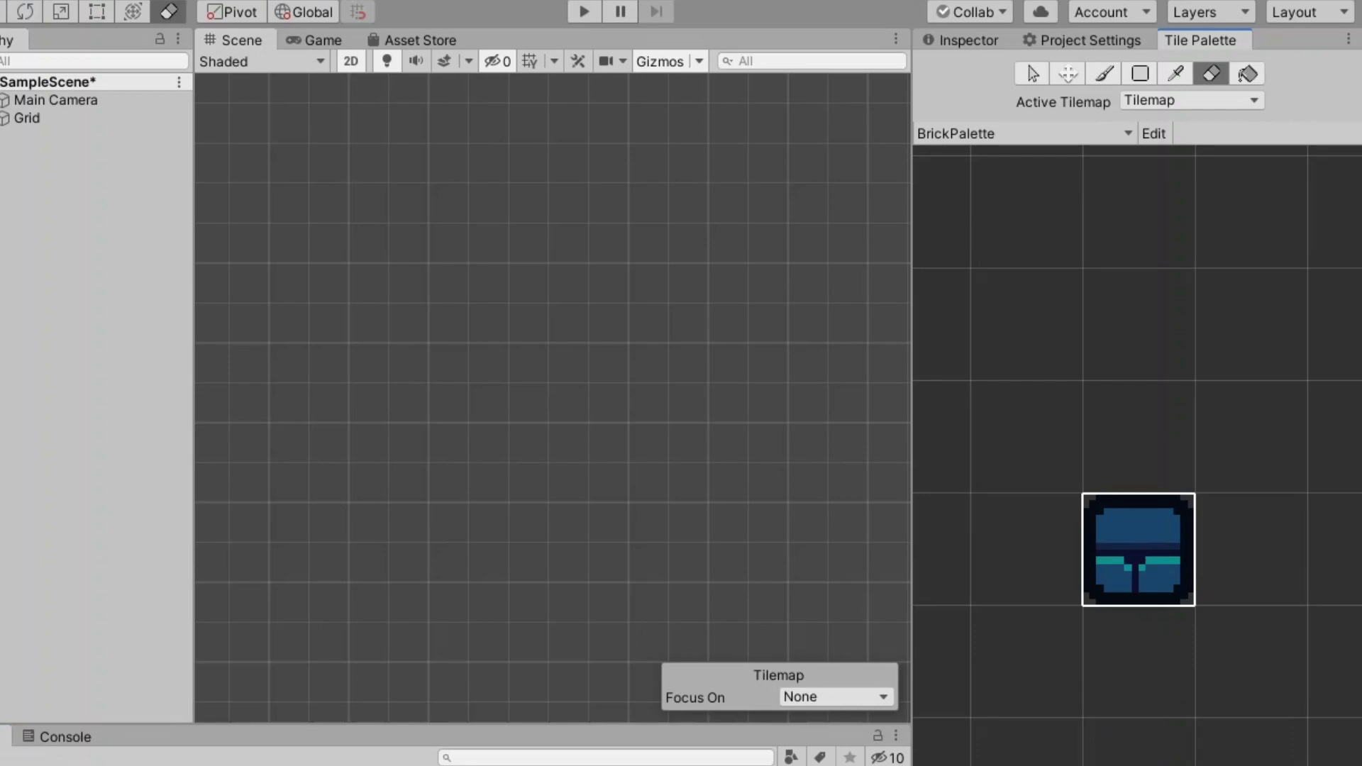
pyautogui.press('b')
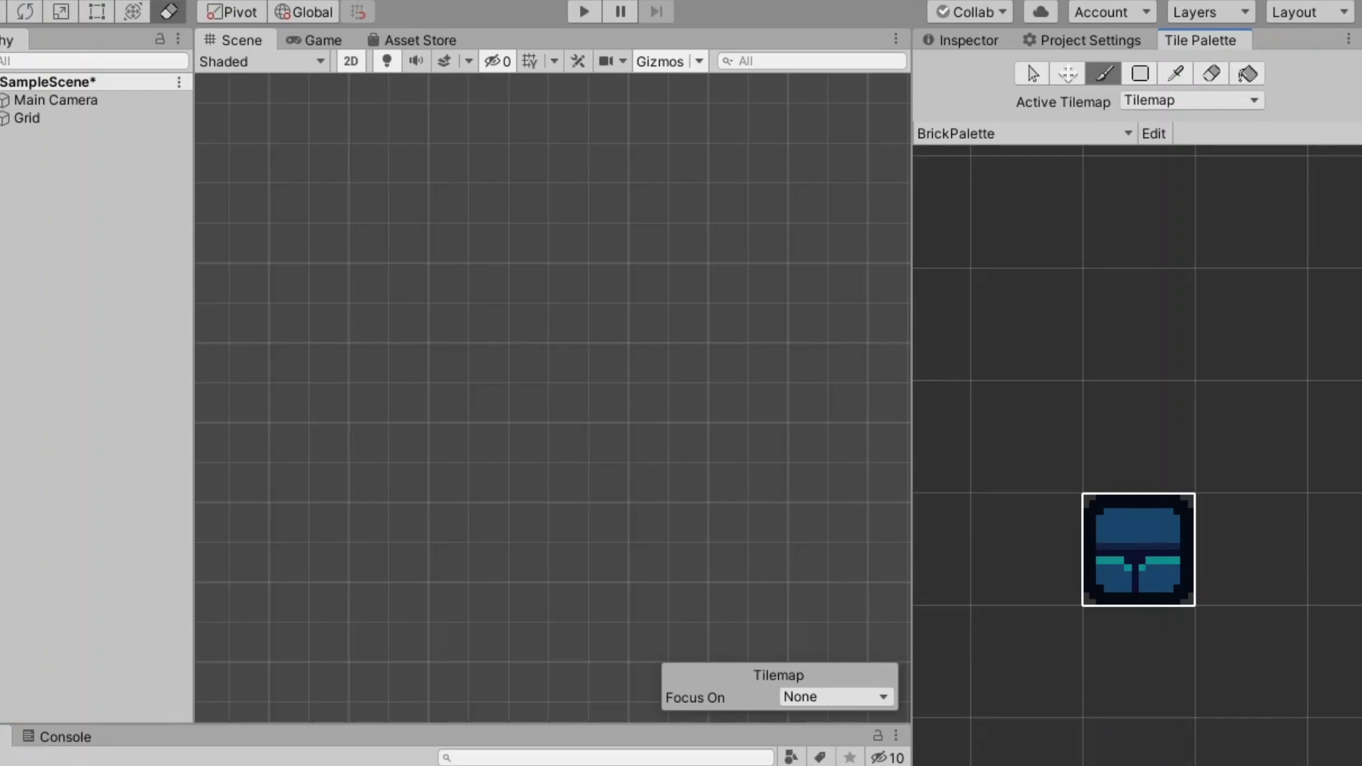
pyautogui.press('d')
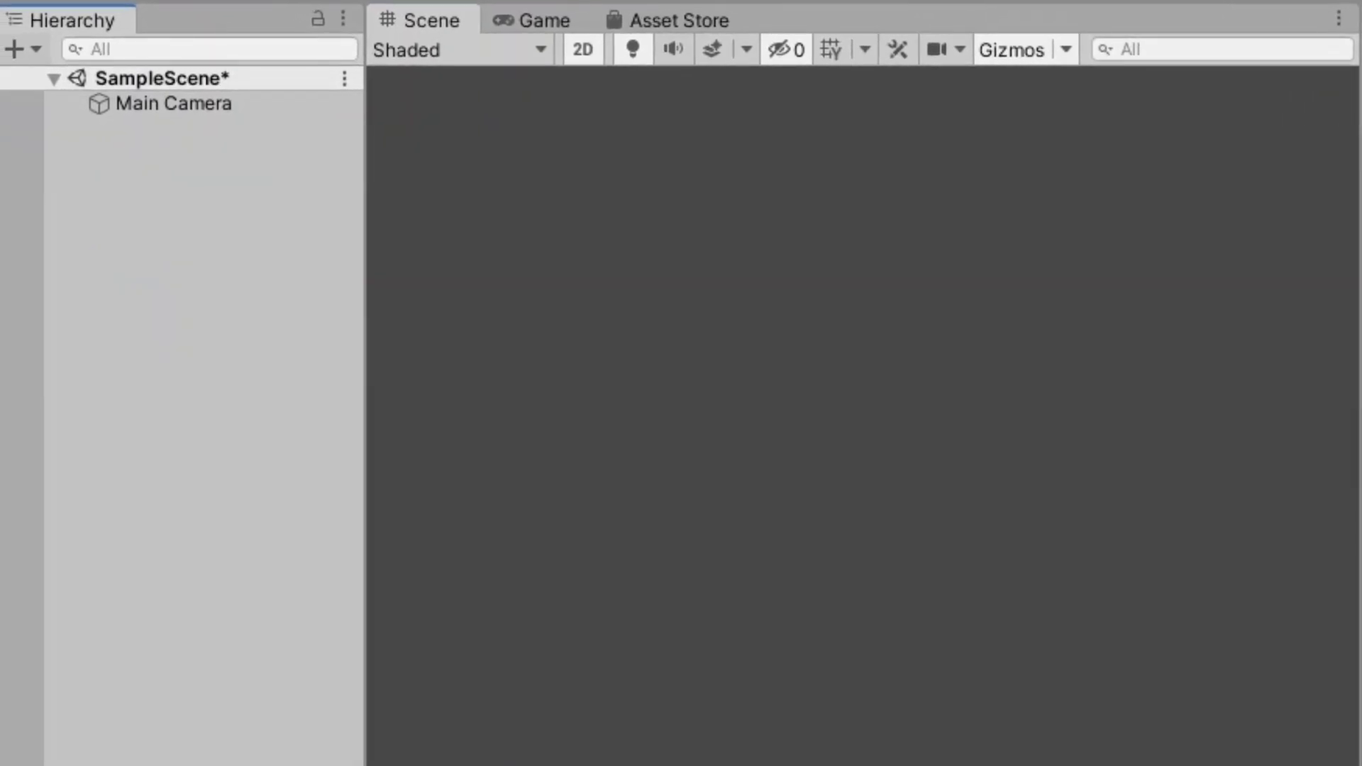
# - Add a 2D Tilemap object with its Grid to the scene hierarchy
pyautogui.click(14, 49)
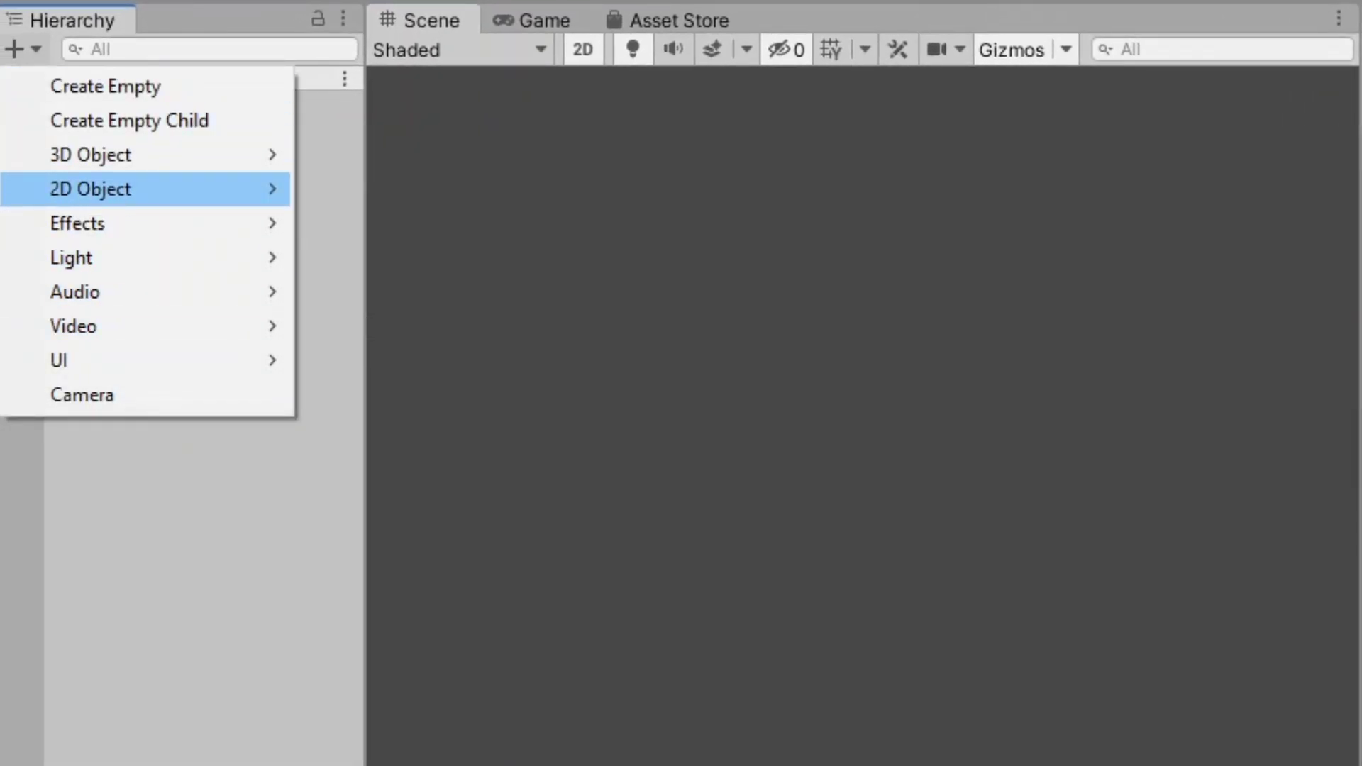
pyautogui.moveTo(213, 189)
pyautogui.click(372, 258)
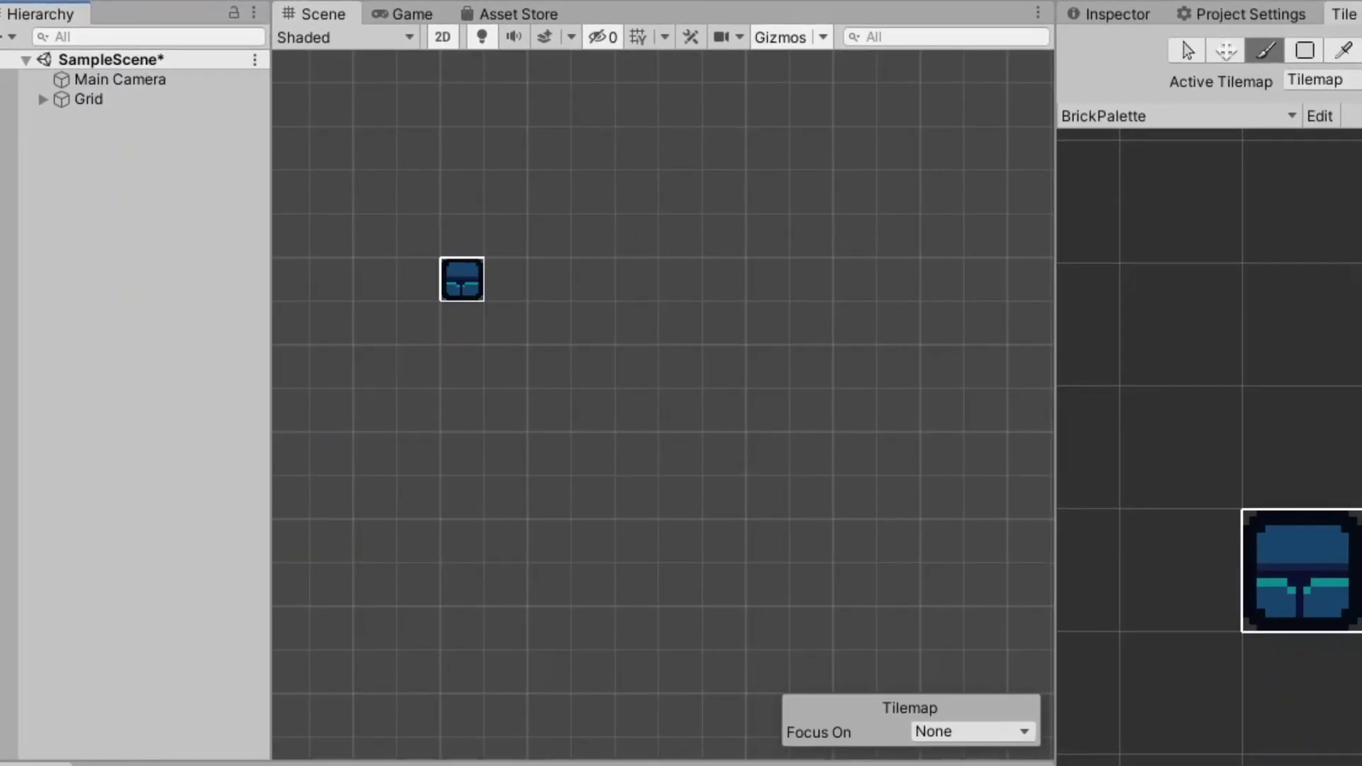
# - Paint a solid brick block 5 tiles wide and 3 tall, and a five-tile-high letter B above it
pyautogui.moveTo(462, 454)
pyautogui.mouseDown()
pyautogui.moveTo(419, 453)
pyautogui.moveTo(594, 498)
pyautogui.moveTo(507, 499)
pyautogui.moveTo(419, 542)
pyautogui.mouseUp()
pyautogui.click(419, 323)
pyautogui.moveTo(418, 323)
pyautogui.mouseDown()
pyautogui.moveTo(419, 192)
pyautogui.moveTo(462, 236)
pyautogui.mouseUp()
pyautogui.click(506, 236)
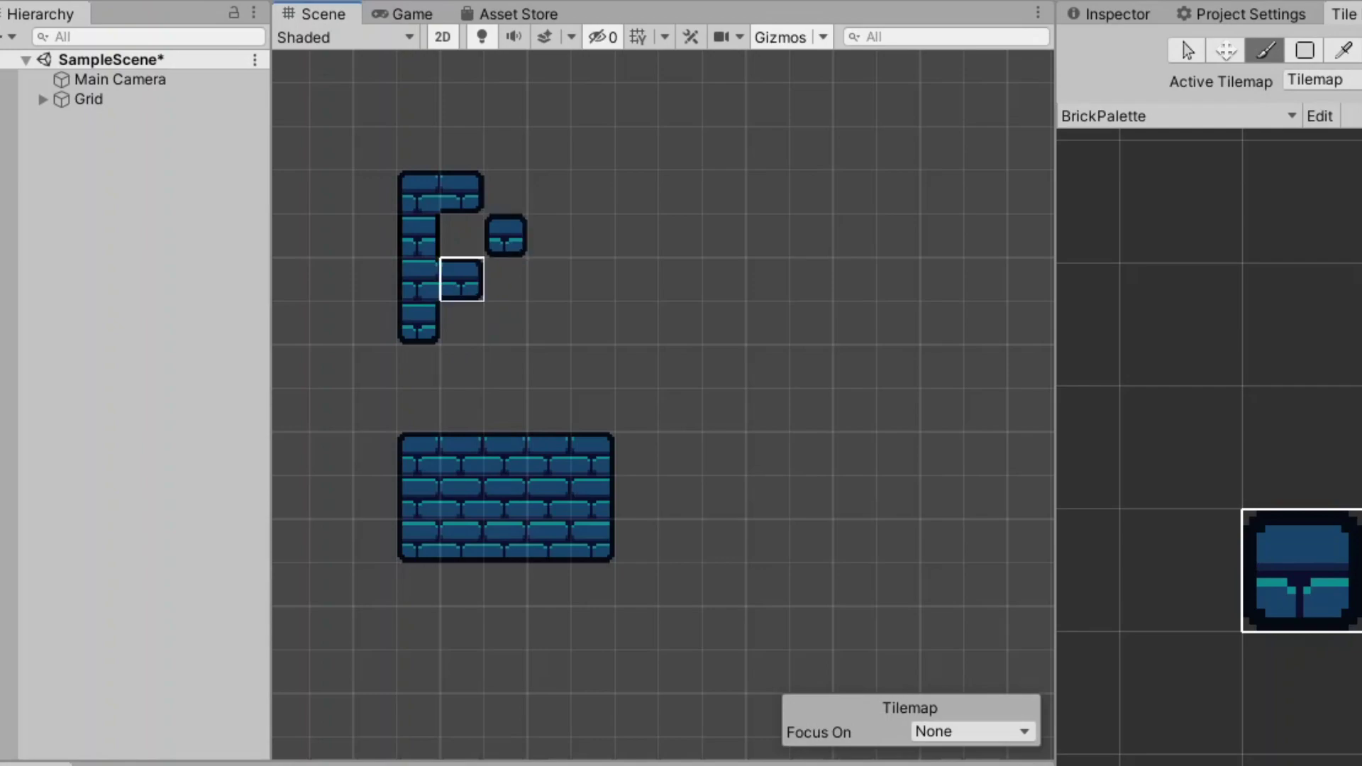
pyautogui.click(462, 279)
pyautogui.click(506, 323)
pyautogui.click(462, 366)
pyautogui.moveTo(462, 366); pyautogui.dragTo(418, 366)
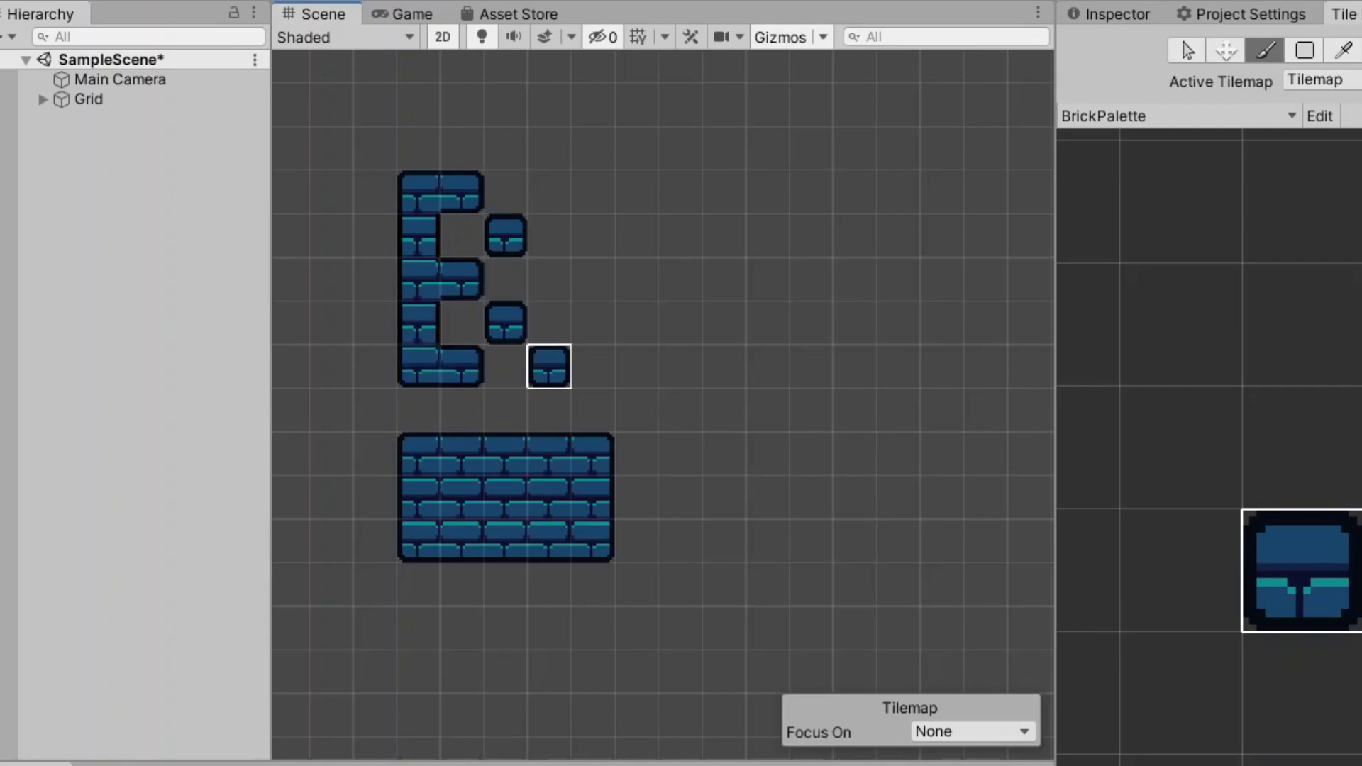
# - Paint the letters A, D and D in bricks beside the B, each five tiles high
pyautogui.moveTo(593, 367)
pyautogui.mouseDown()
pyautogui.moveTo(593, 235)
pyautogui.moveTo(636, 191)
pyautogui.moveTo(680, 280)
pyautogui.moveTo(680, 367)
pyautogui.mouseUp()
pyautogui.click(637, 279)
pyautogui.moveTo(768, 367)
pyautogui.mouseDown()
pyautogui.moveTo(768, 280)
pyautogui.moveTo(811, 191)
pyautogui.moveTo(855, 323)
pyautogui.moveTo(811, 366)
pyautogui.mouseUp()
pyautogui.moveTo(942, 366); pyautogui.dragTo(986, 191)
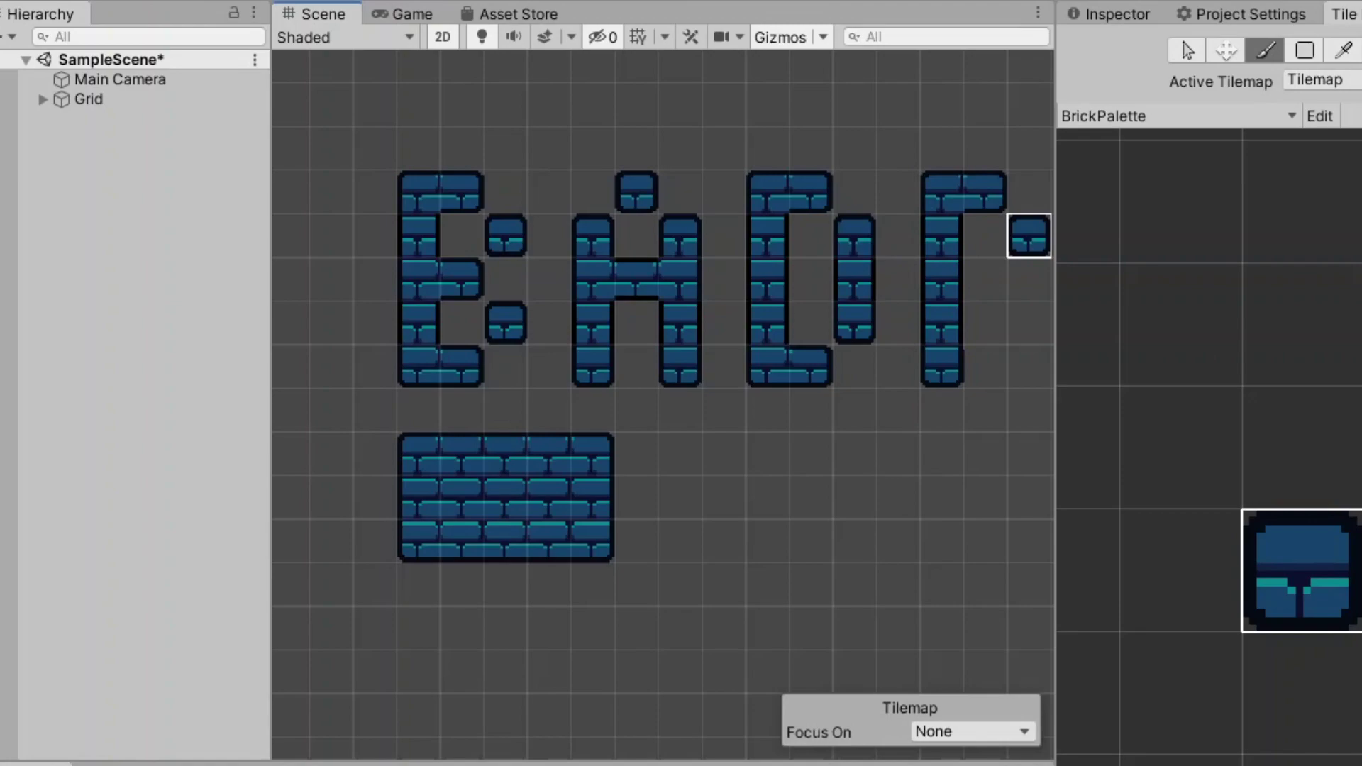
pyautogui.moveTo(1029, 236); pyautogui.dragTo(986, 366)
# - Paint the letters U, C and K after the second D to complete the word BADDUCK
pyautogui.moveTo(854, 366); pyautogui.dragTo(448, 404, button='middle')
pyautogui.moveTo(710, 229)
pyautogui.mouseDown()
pyautogui.moveTo(753, 403)
pyautogui.moveTo(797, 229)
pyautogui.mouseUp()
pyautogui.moveTo(971, 228); pyautogui.dragTo(971, 403)
pyautogui.moveTo(884, 404); pyautogui.dragTo(624, 409, button='middle')
pyautogui.moveTo(797, 408); pyautogui.dragTo(885, 323)
pyautogui.moveTo(885, 234); pyautogui.dragTo(885, 408)
# - Fill the diagonal gaps in both Ds, the A and the B with connecting brick tiles
pyautogui.moveTo(665, 364); pyautogui.dragTo(1011, 390, button='middle')
pyautogui.moveTo(882, 430); pyautogui.dragTo(664, 387)
pyautogui.click(665, 300)
pyautogui.click(490, 386)
pyautogui.click(490, 300)
pyautogui.moveTo(664, 172); pyautogui.dragTo(896, 174, button='middle')
pyautogui.moveTo(590, 257); pyautogui.dragTo(503, 258)
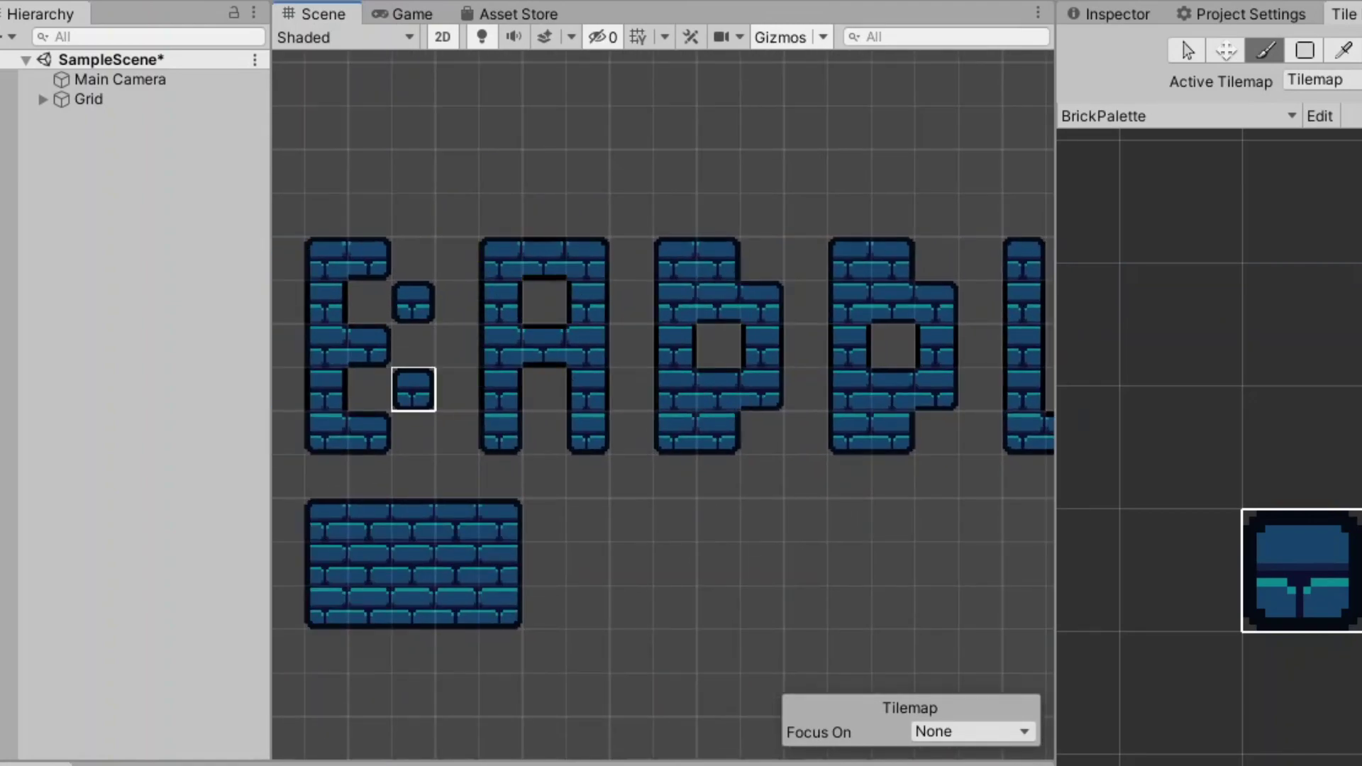
pyautogui.moveTo(414, 346); pyautogui.dragTo(414, 433)
# - Paint the letters C and U in bricks below the solid block, undoing a stray stroke
pyautogui.scroll(-11, 842, 496)
pyautogui.moveTo(1043, 455); pyautogui.dragTo(852, 446, button='middle')
pyautogui.scroll(11, 625, 599)
pyautogui.moveTo(543, 433)
pyautogui.mouseDown()
pyautogui.moveTo(473, 539)
pyautogui.moveTo(543, 539)
pyautogui.mouseUp()
pyautogui.hotkey('ctrl', 'z')
pyautogui.moveTo(686, 433)
pyautogui.mouseDown()
pyautogui.moveTo(721, 540)
pyautogui.moveTo(721, 433)
pyautogui.mouseUp()
# - Paint the word NEXT in bricks on the row below the letters CU
pyautogui.moveTo(721, 434); pyautogui.dragTo(849, 178, button='middle')
pyautogui.moveTo(529, 389)
pyautogui.mouseDown()
pyautogui.moveTo(636, 495)
pyautogui.moveTo(636, 389)
pyautogui.mouseUp()
pyautogui.moveTo(635, 389); pyautogui.dragTo(479, 409, button='middle')
pyautogui.moveTo(583, 481); pyautogui.dragTo(721, 551)
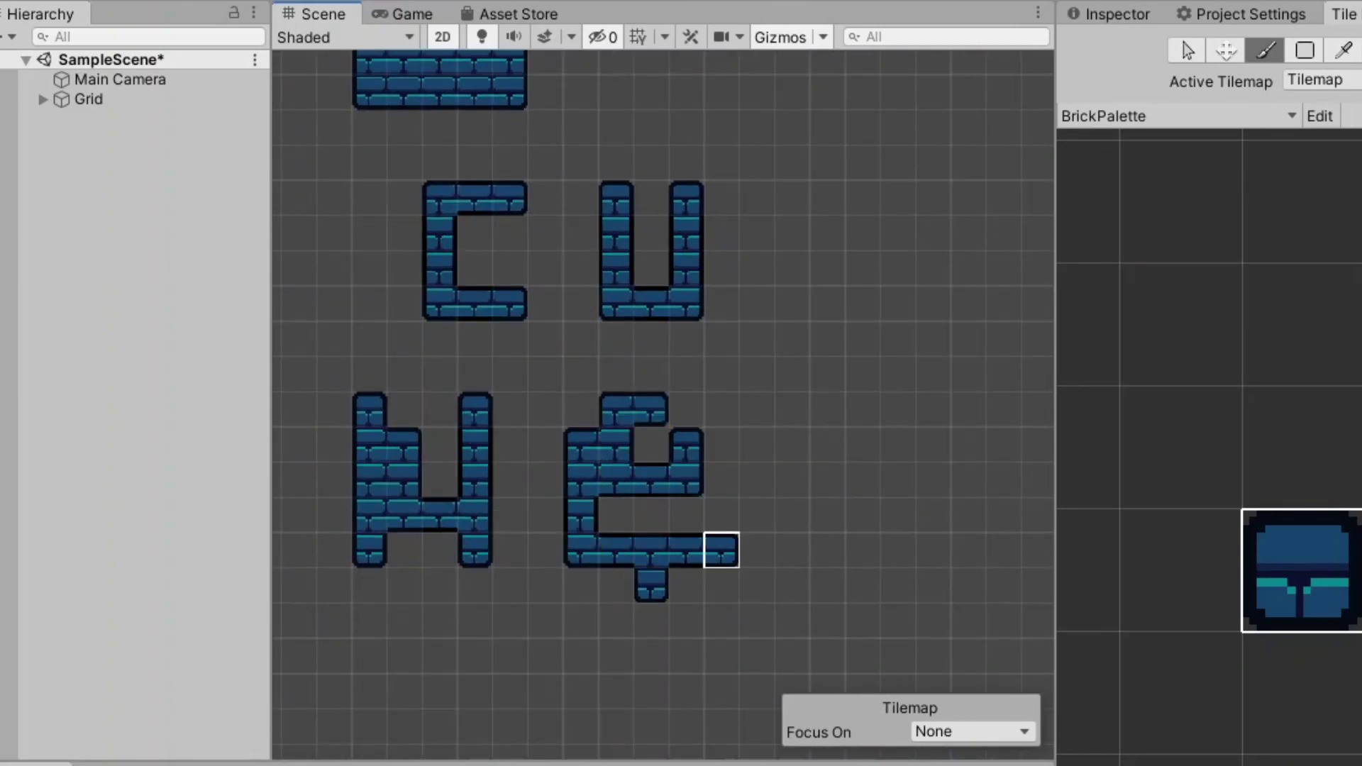
pyautogui.moveTo(792, 494); pyautogui.dragTo(318, 498, button='middle')
pyautogui.moveTo(569, 554); pyautogui.dragTo(569, 417)
# - Paint the word WEEK in bricks below NEXT and bring the whole painted message into view
pyautogui.scroll(-3, 568, 416)
pyautogui.moveTo(516, 316); pyautogui.dragTo(623, 317)
pyautogui.moveTo(593, 501)
pyautogui.mouseDown()
pyautogui.moveTo(620, 418)
pyautogui.moveTo(701, 447)
pyautogui.mouseUp()
pyautogui.moveTo(593, 501); pyautogui.dragTo(700, 500)
pyautogui.moveTo(784, 365); pyautogui.dragTo(784, 500)
pyautogui.moveTo(865, 393); pyautogui.dragTo(811, 446)
pyautogui.moveTo(811, 446); pyautogui.dragTo(838, 501)
pyautogui.moveTo(619, 419); pyautogui.dragTo(478, 450, button='middle')
pyautogui.scroll(-3, 478, 450)
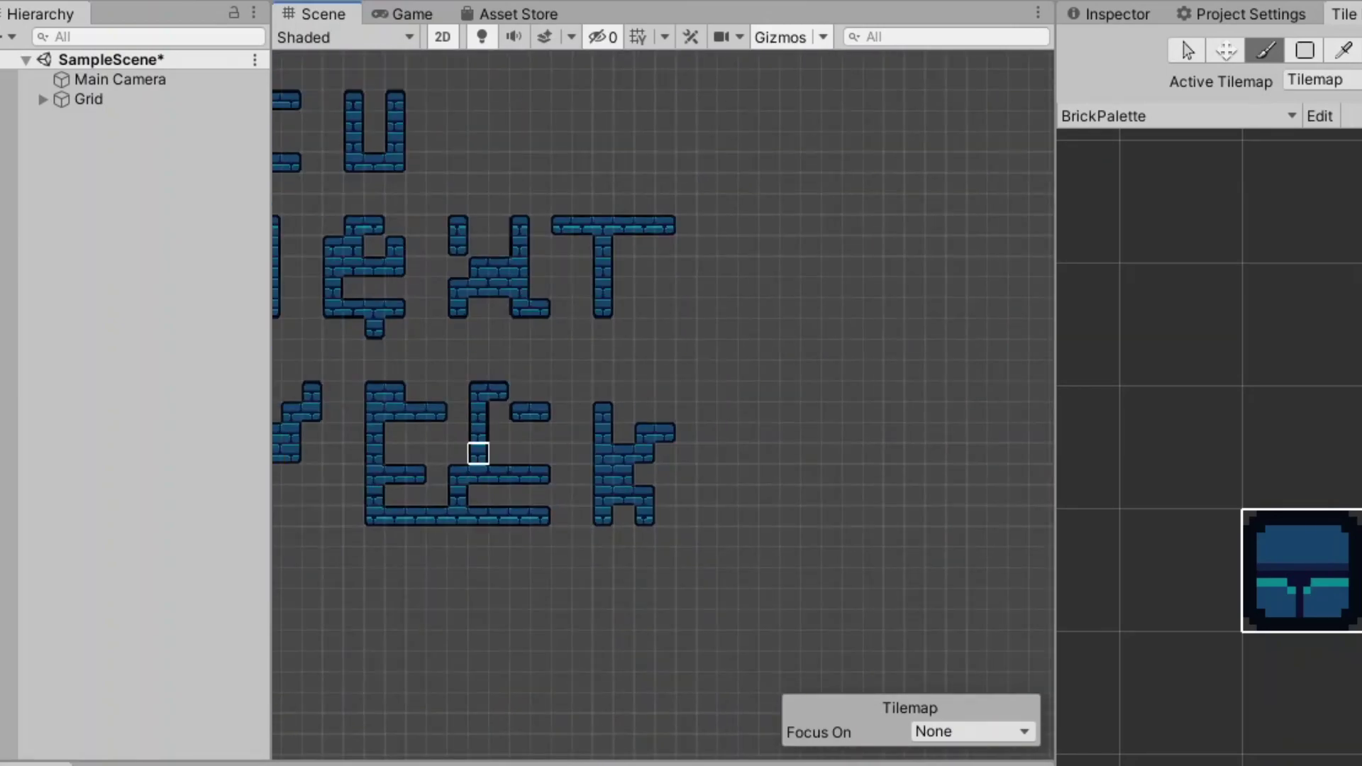
pyautogui.scroll(-8, 852, 557)
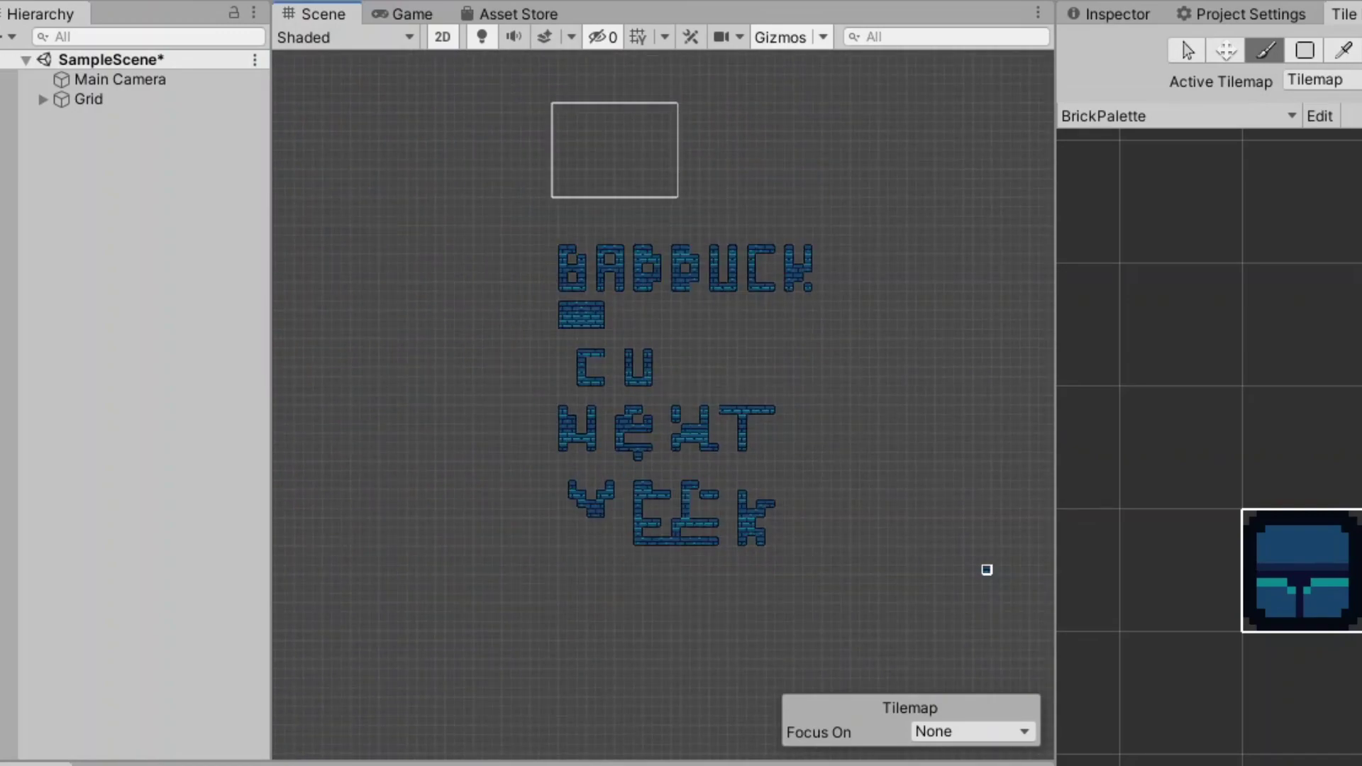